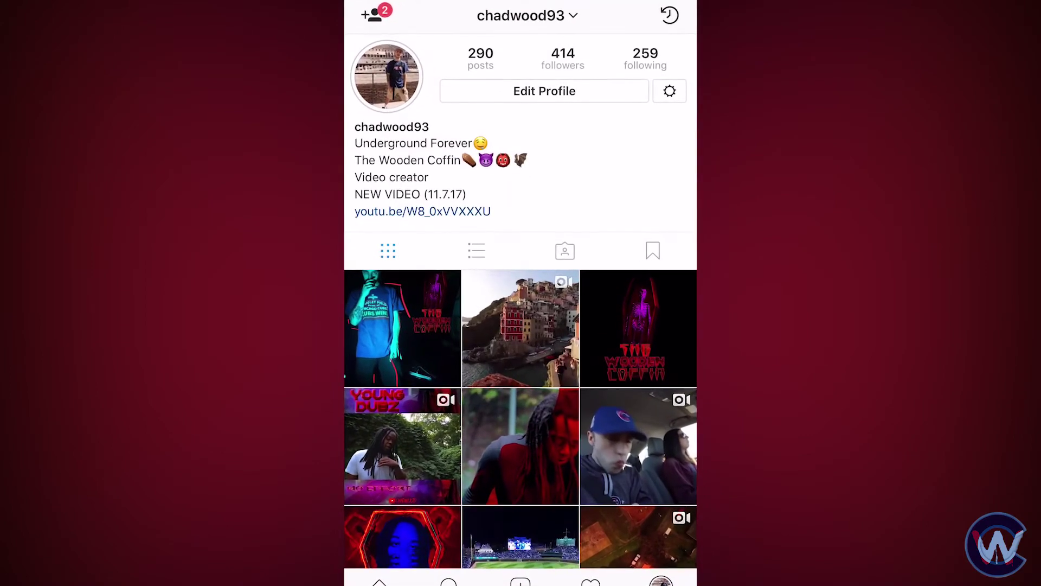
Step: Open and play the Young Dubz video post from the Instagram profile grid
click(402, 445)
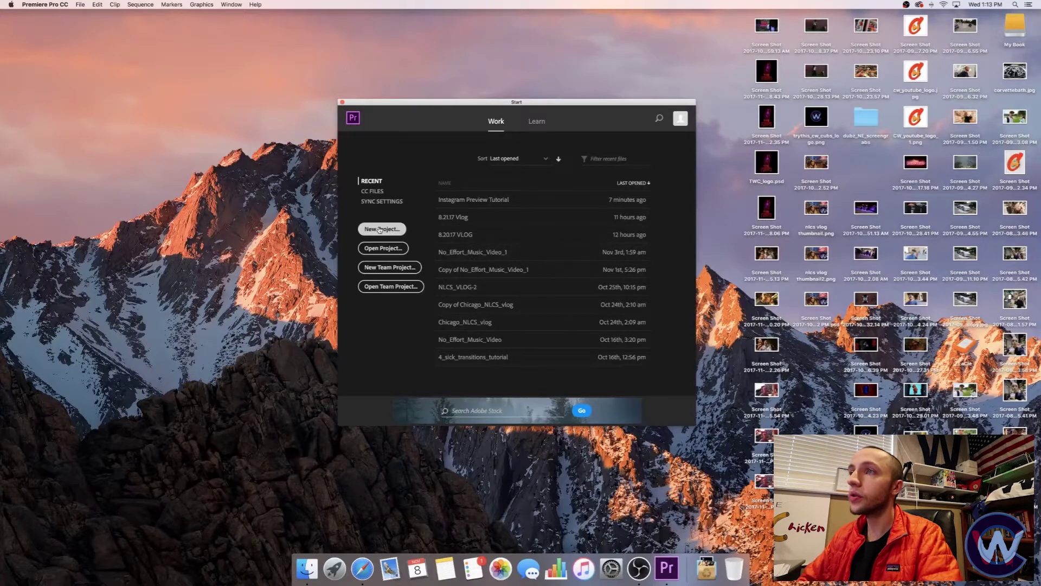
Step: Create a new Premiere Pro project named 'IG preview tutorial'
click(380, 229)
text(IG)
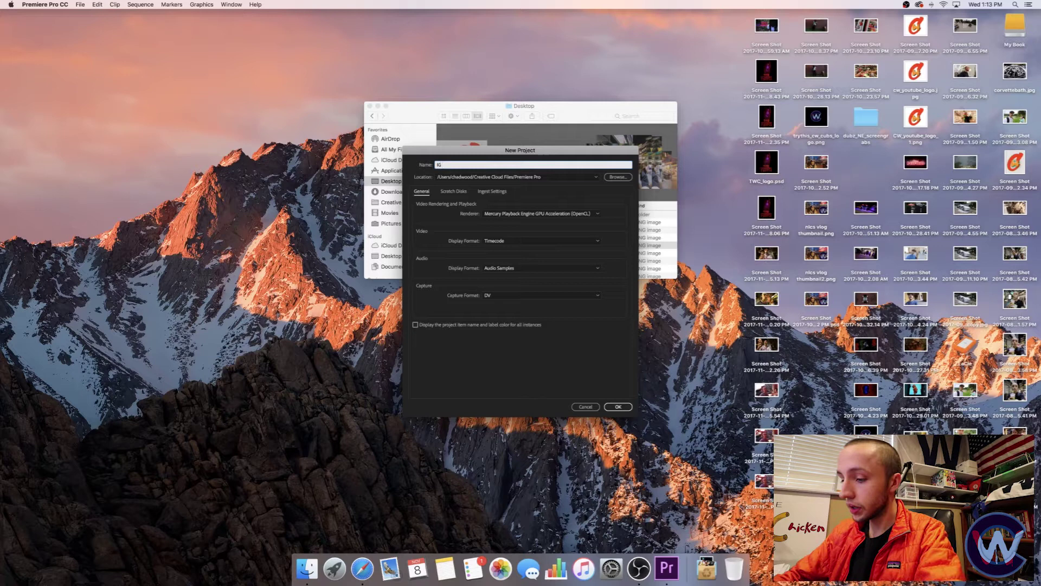
text( preview tutorial)
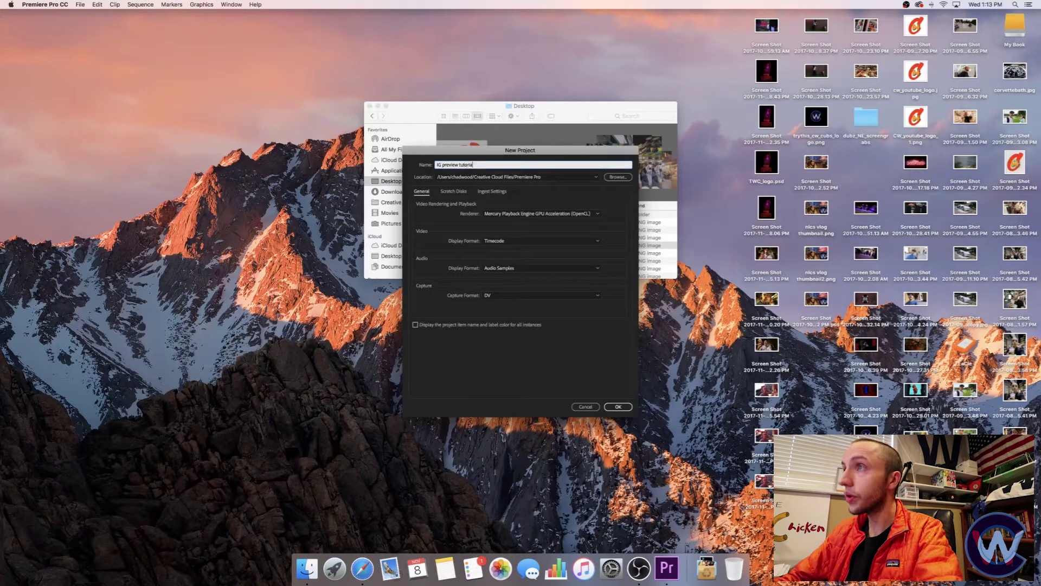
click(618, 406)
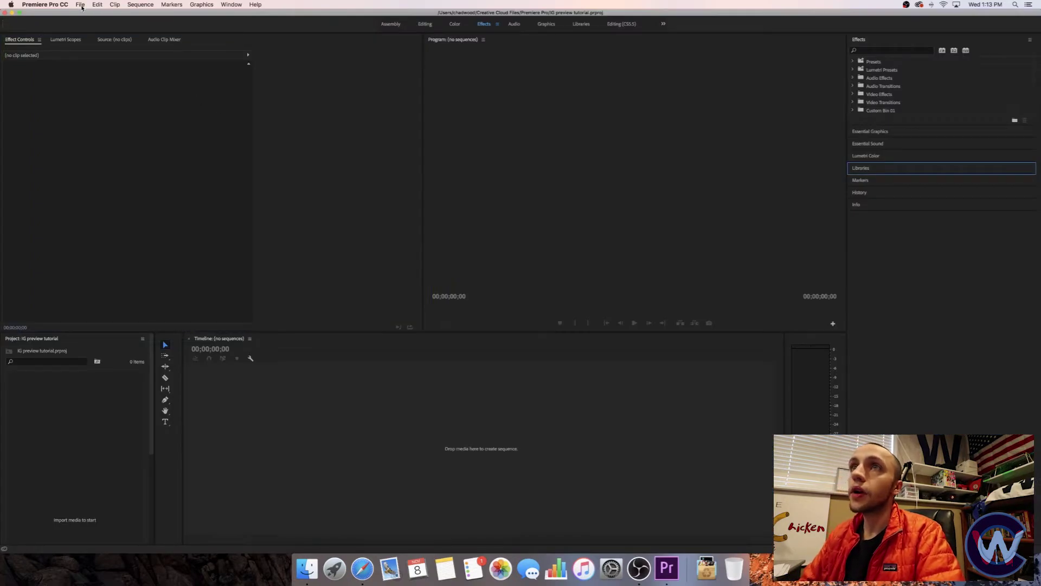
Step: Create Sequence 01 with a custom 1280 × 1280 square frame size
click(80, 5)
mouse_move(85, 13)
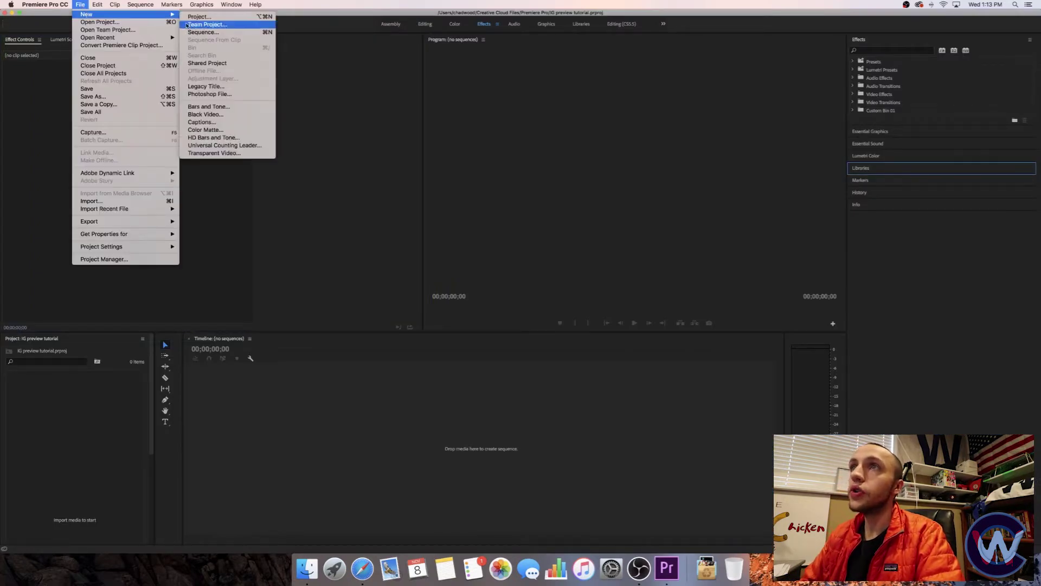
click(204, 32)
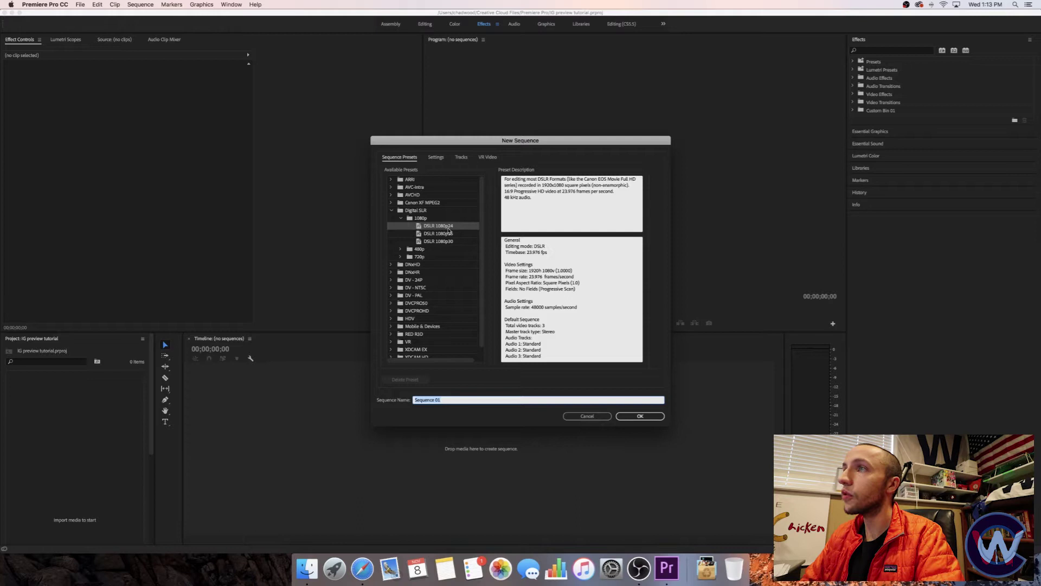
click(435, 157)
click(462, 204)
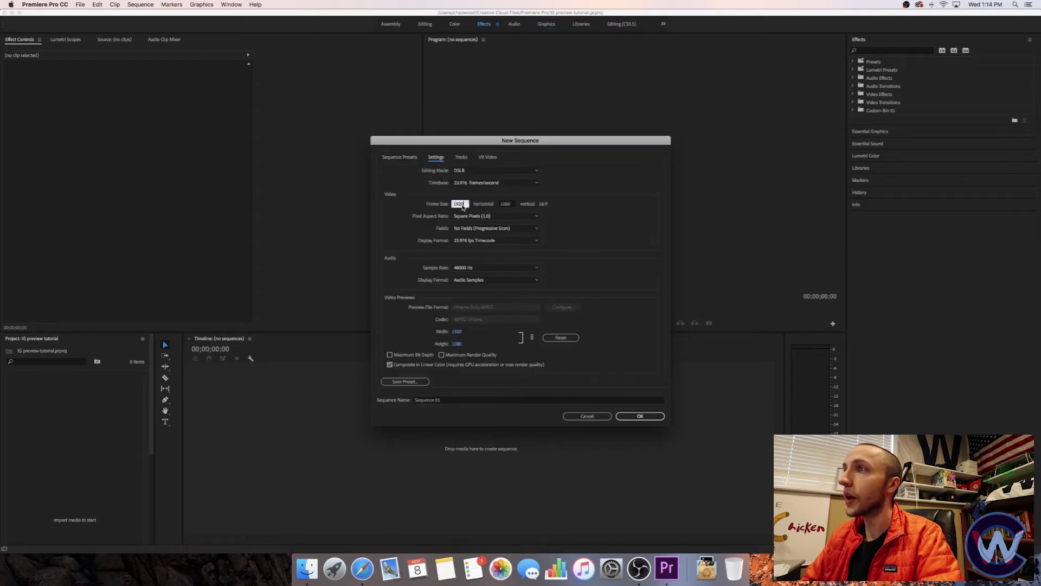
text(1280)
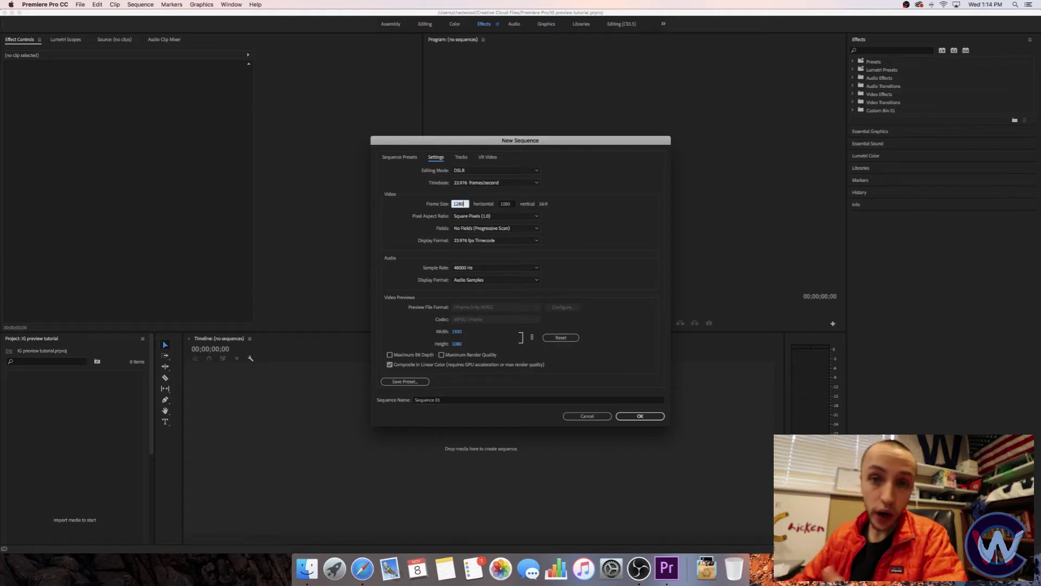
click(504, 204)
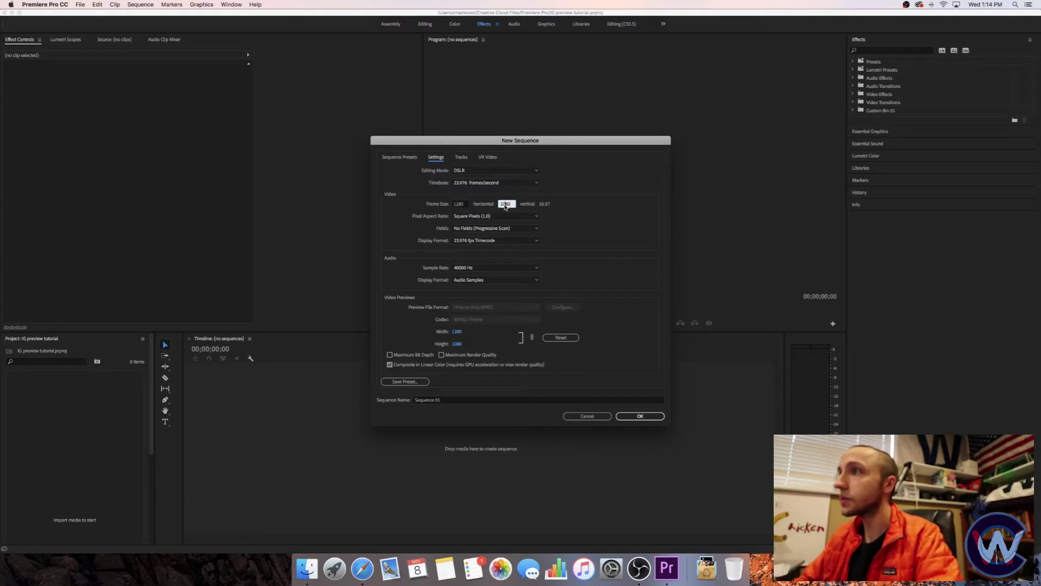
text(12)
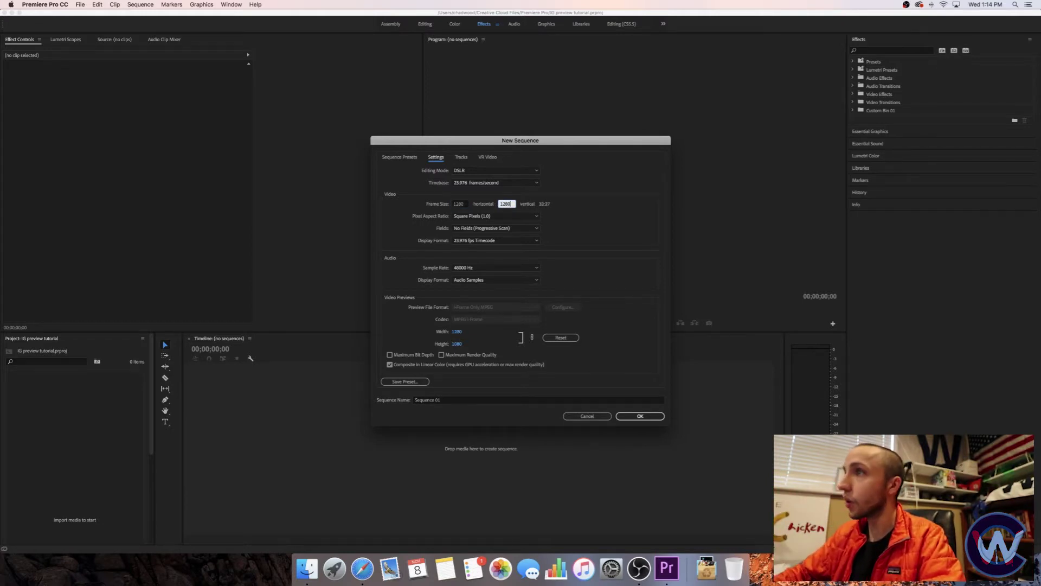
click(636, 416)
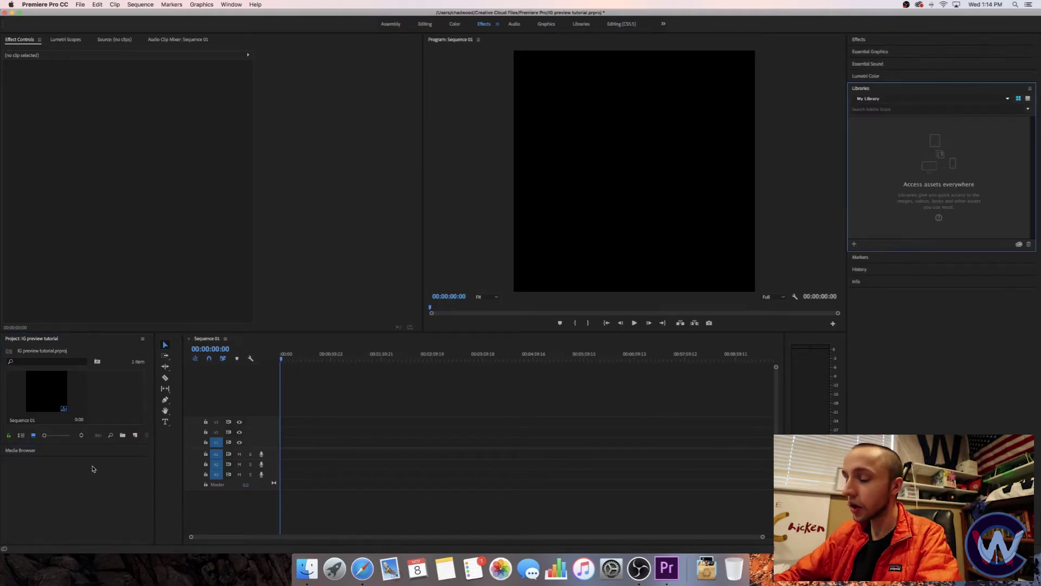
Step: Import the final No_Effort music video from Creative Cloud Files > Premiere Pro > Finished Videos/Projects > Music Videos
key(super+i)
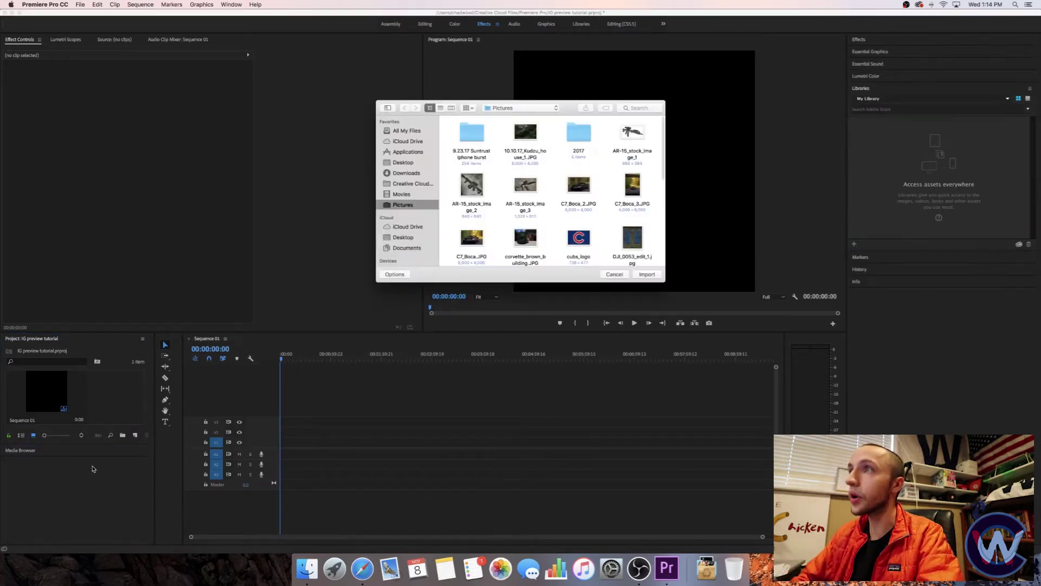
click(419, 183)
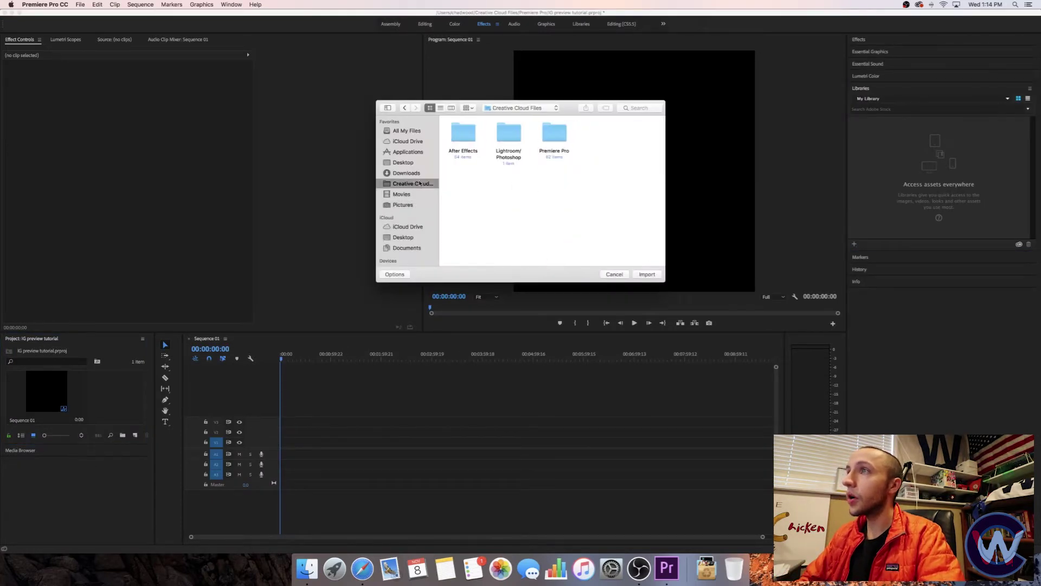
double_click(558, 138)
scroll(547, 180, down, 5)
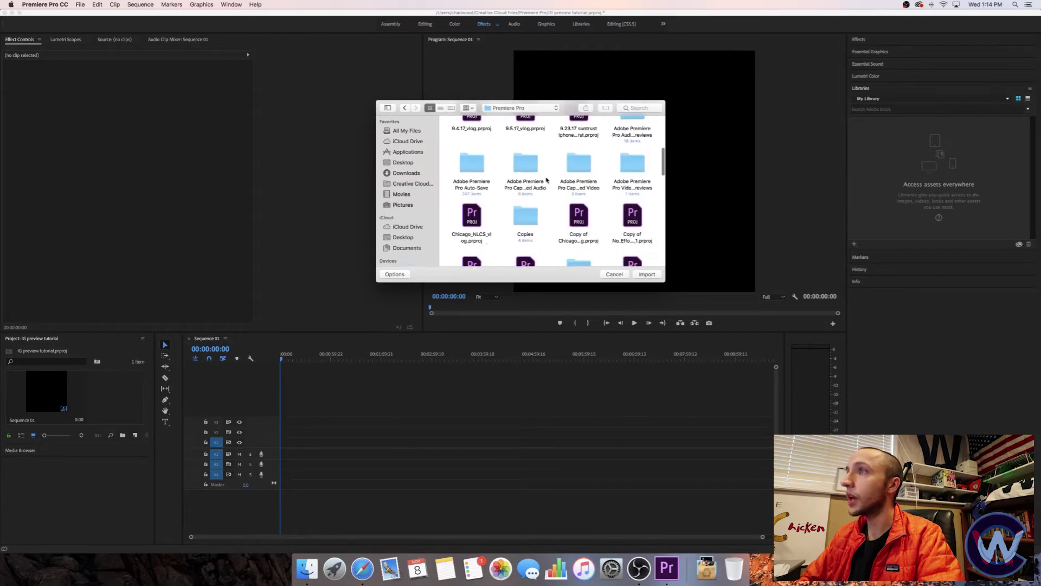
scroll(547, 180, down, 2)
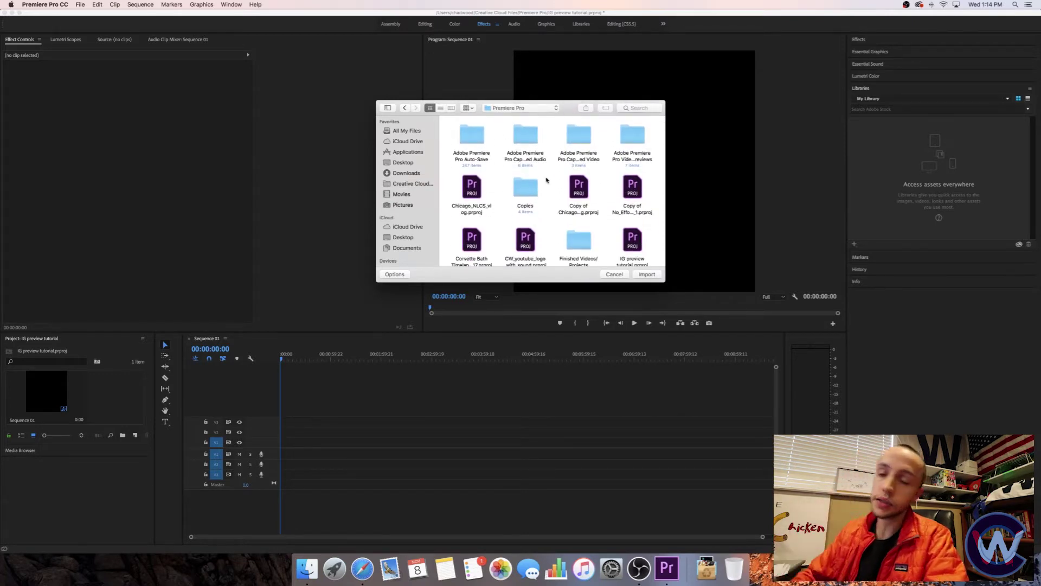
click(577, 242)
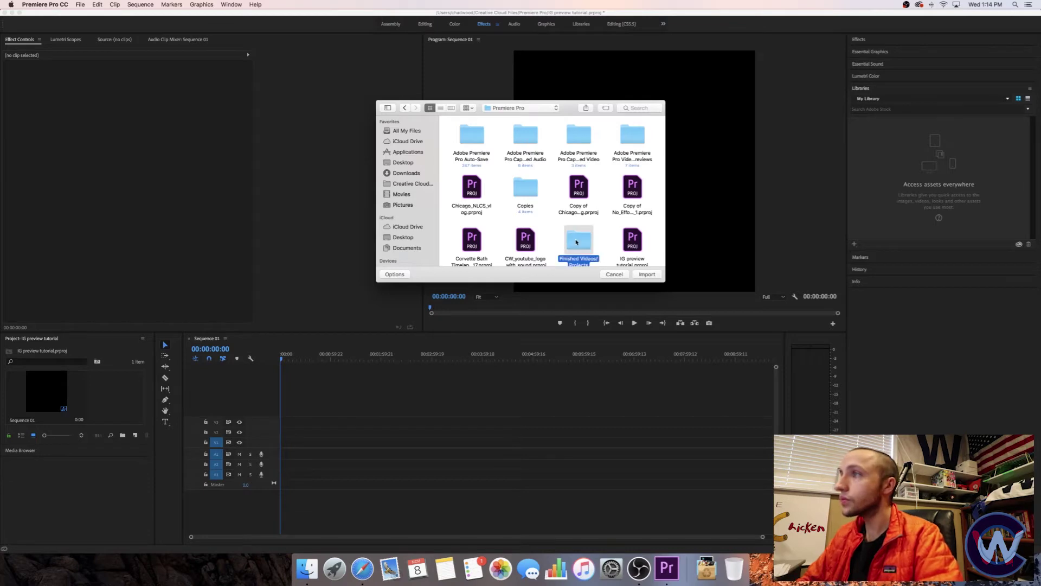
double_click(586, 247)
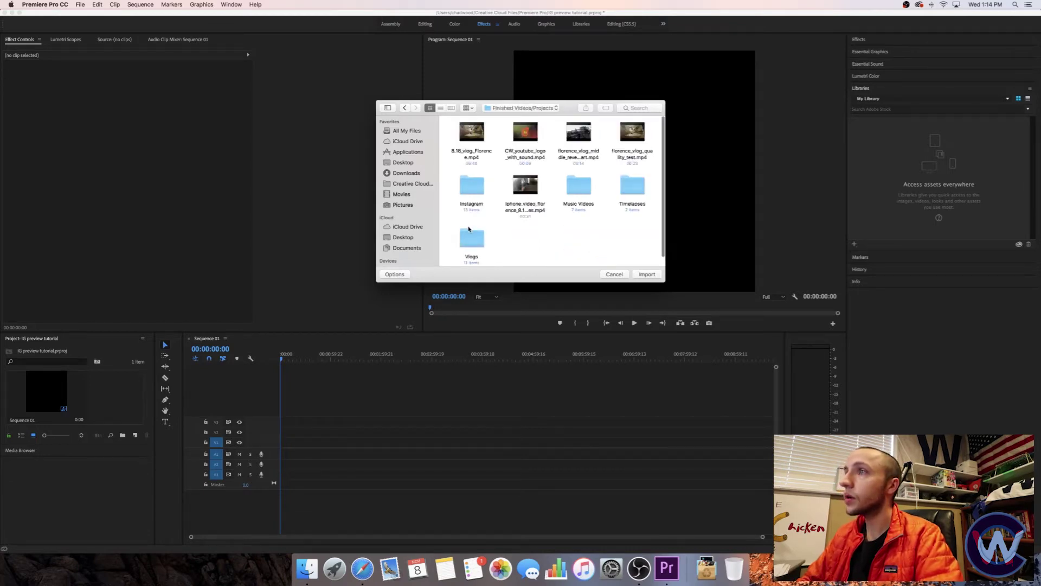
double_click(583, 199)
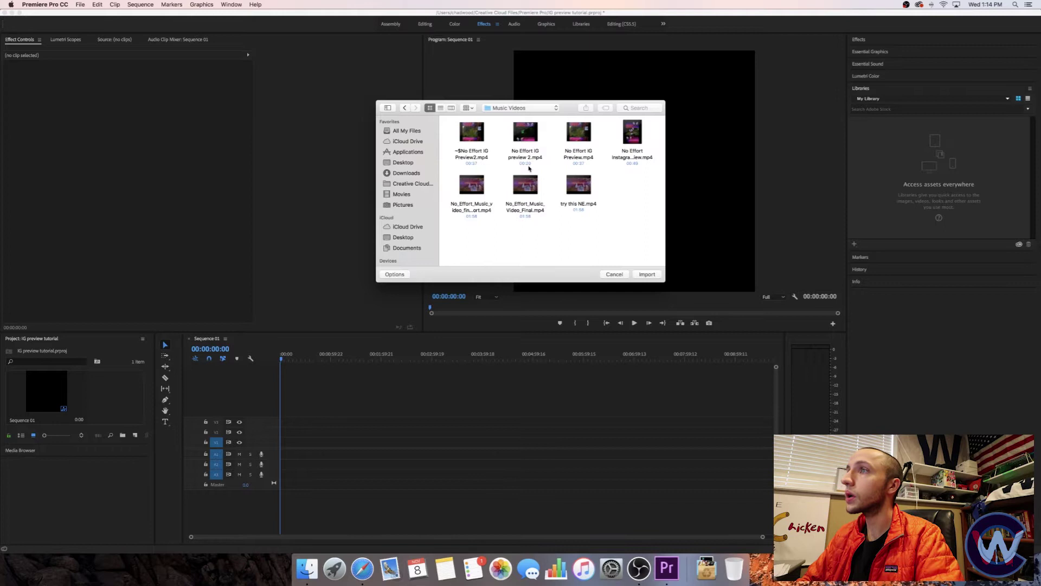
click(470, 193)
click(645, 274)
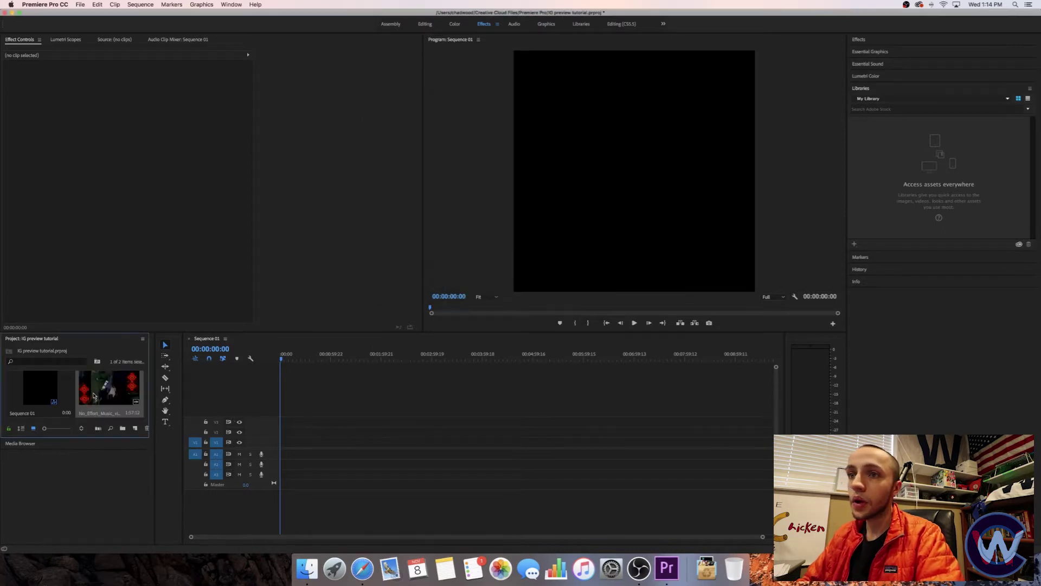
Step: Add the No_Effort clip to Sequence 01, keeping the existing square sequence settings
drag(103, 387, 281, 426)
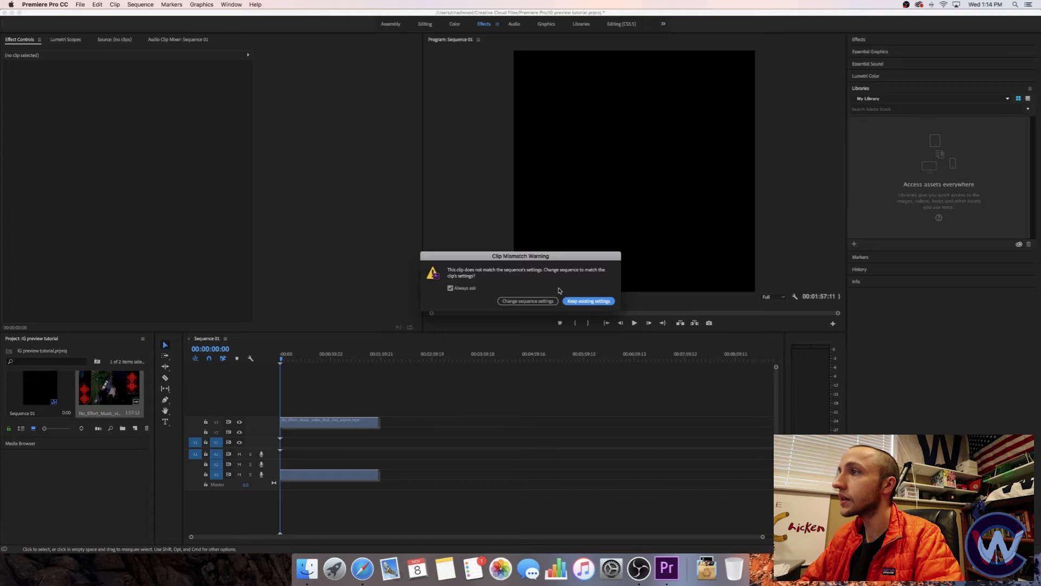
click(595, 302)
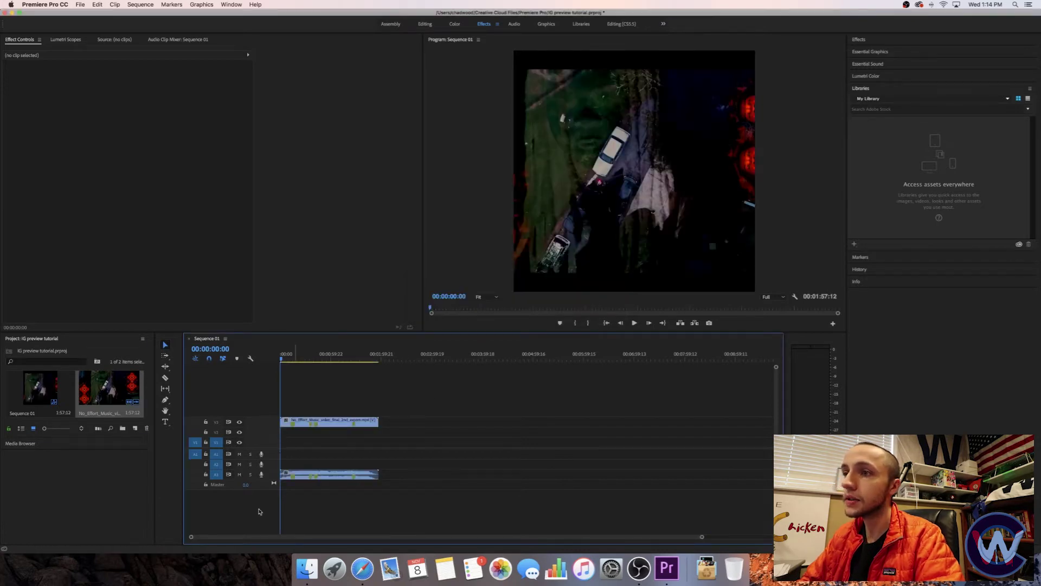
Step: Set the No_Effort clip's Motion Scale to 67 so its full width fits the frame
click(330, 427)
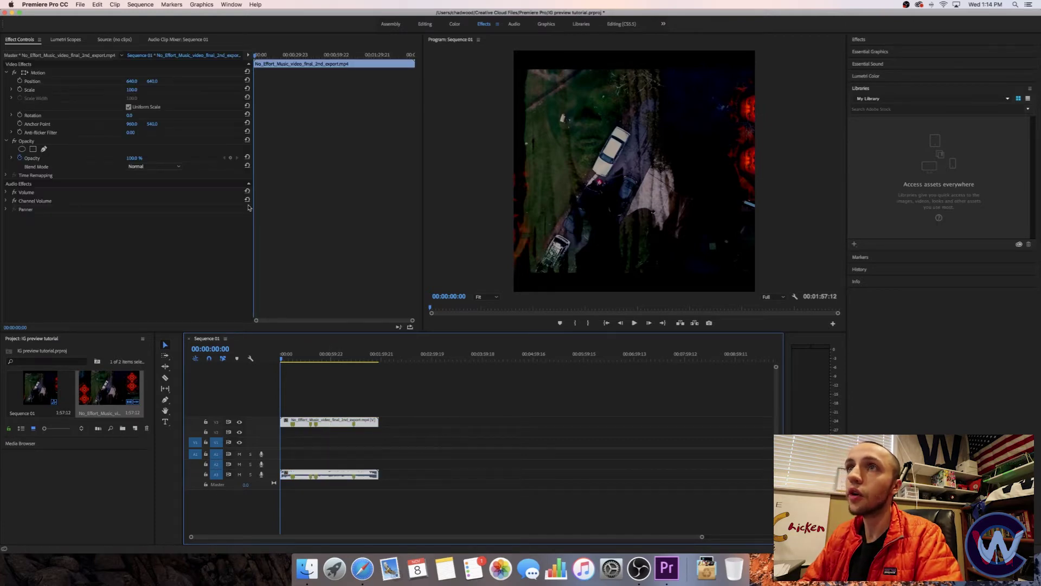
drag(134, 92, 115, 91)
click(137, 89)
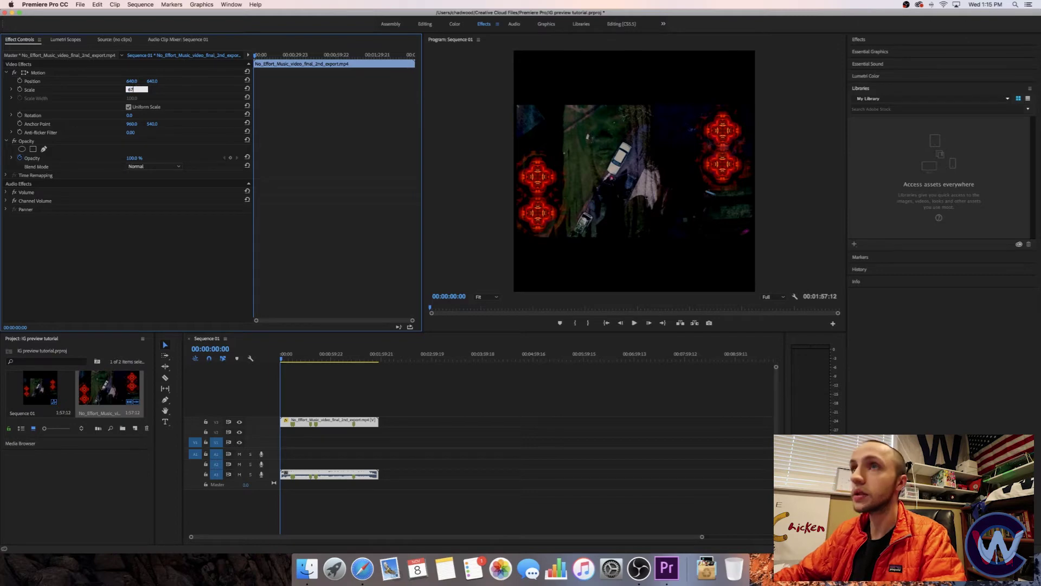
key(Return)
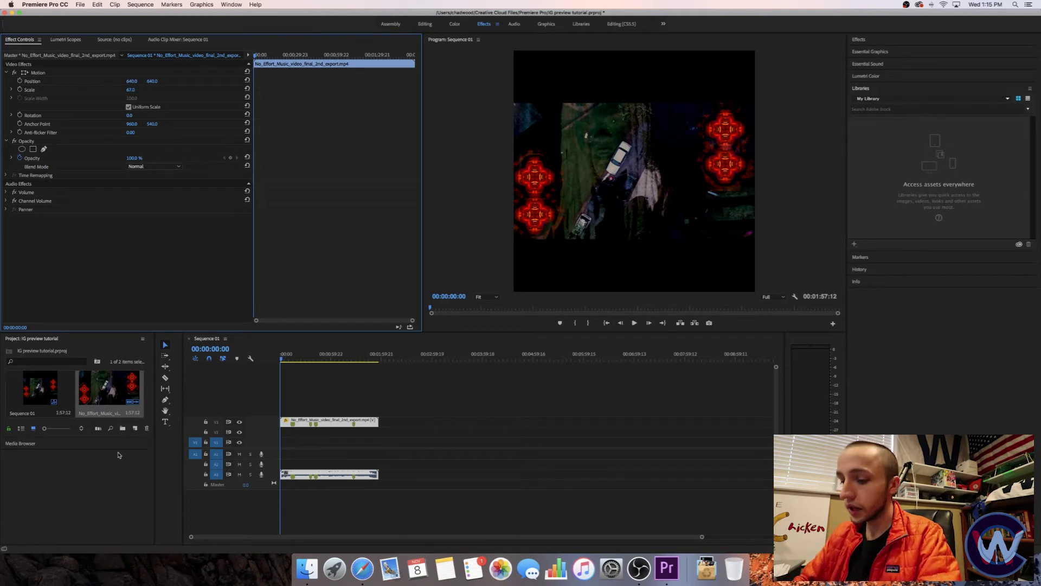
Step: Import the second screenshot from Desktop > dubz_NE_screengrabs and place it at the start of V2
key(super+i)
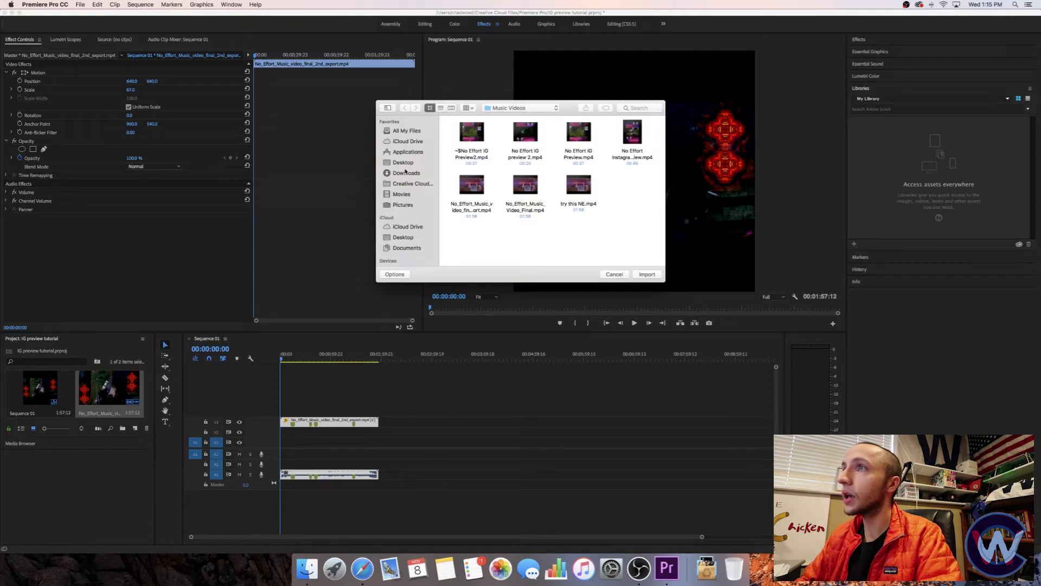
click(403, 163)
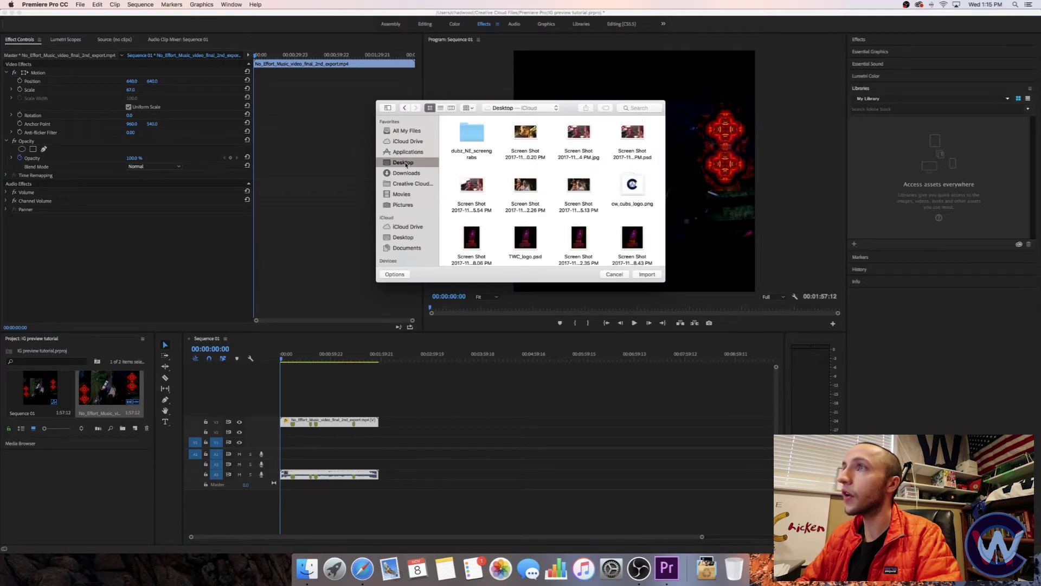
double_click(474, 132)
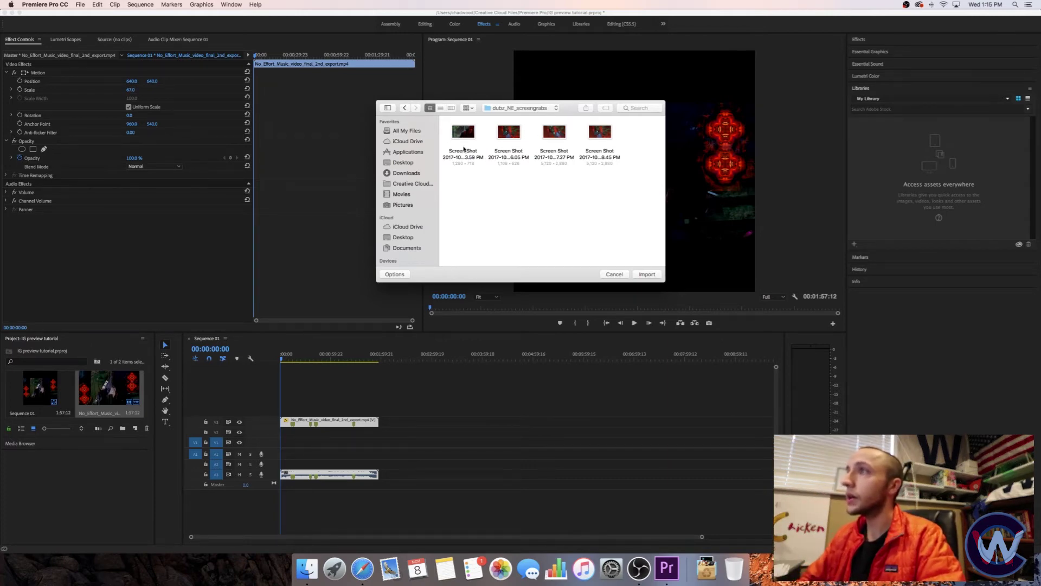
click(510, 133)
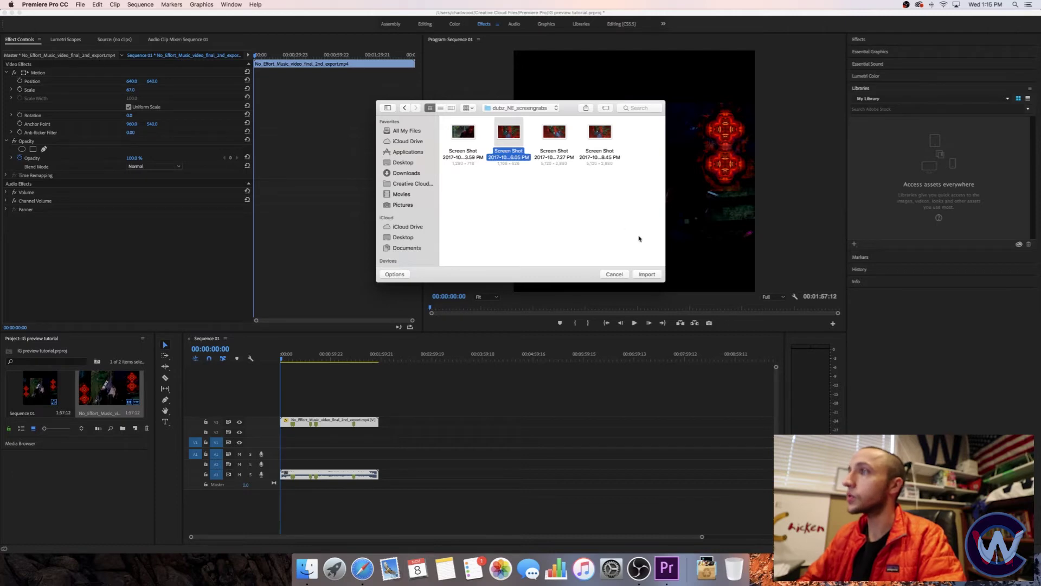
click(645, 274)
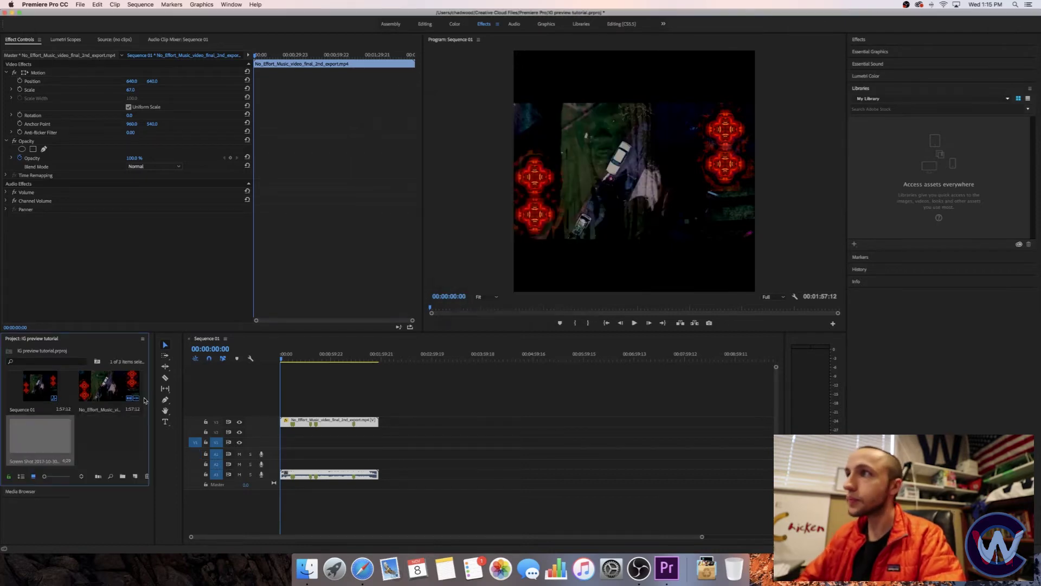
drag(46, 445, 277, 434)
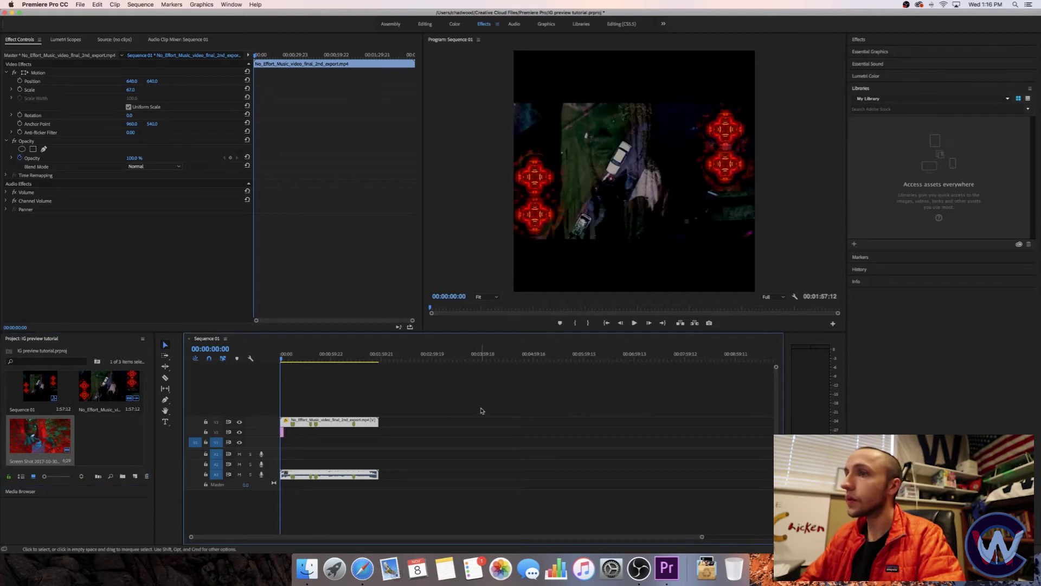
click(282, 434)
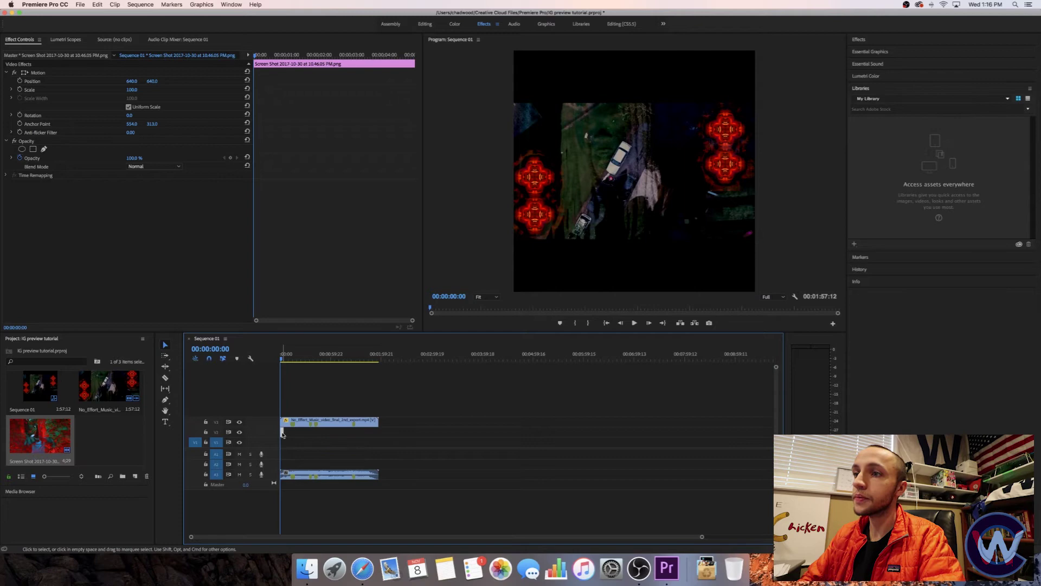
Step: Scale the screenshot to frame size and move it to Position Y about 1057 as a bottom bar
right_click(282, 434)
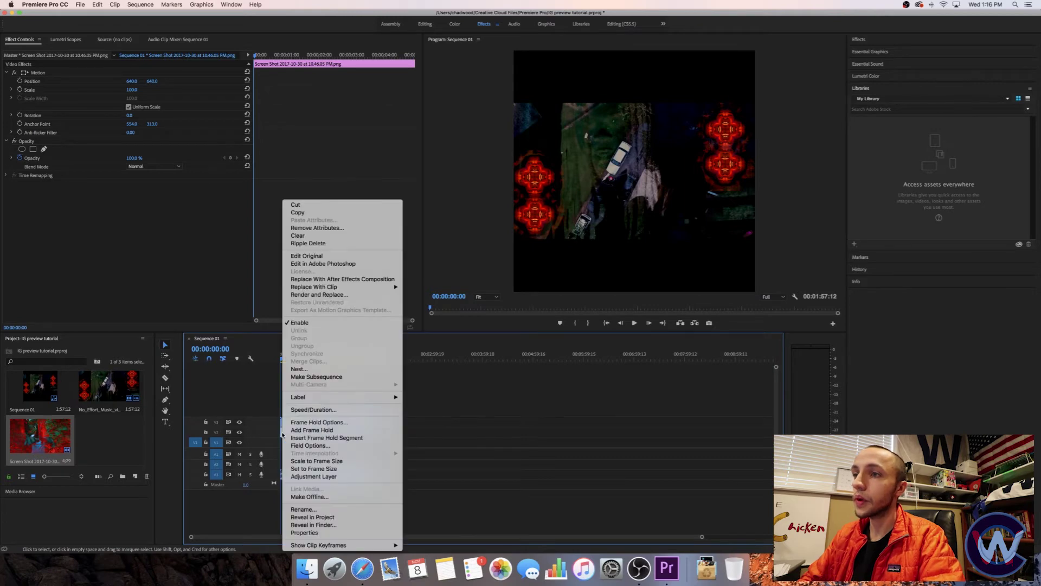
click(309, 462)
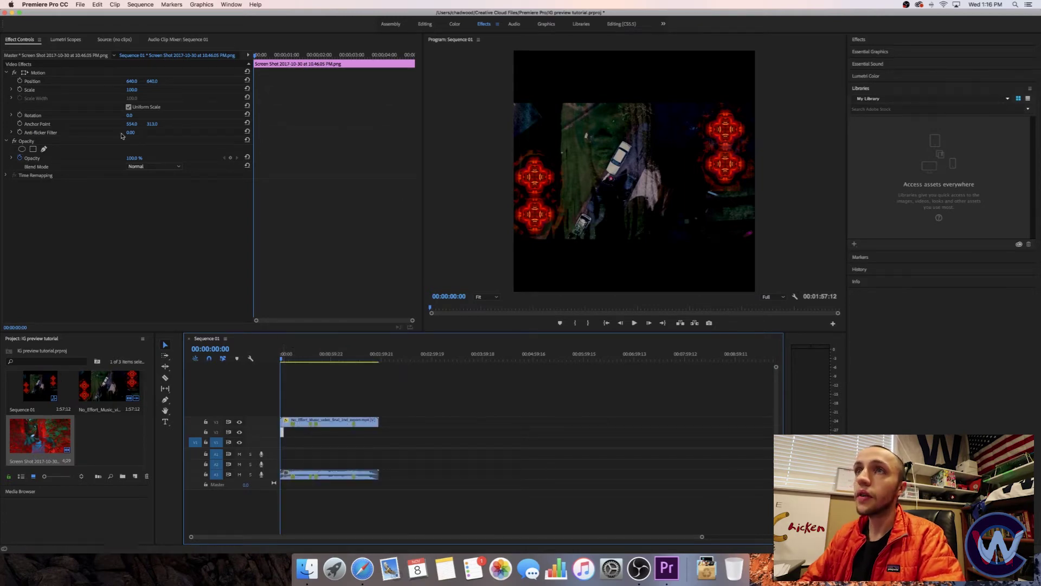
click(152, 85)
drag(152, 81, 370, 80)
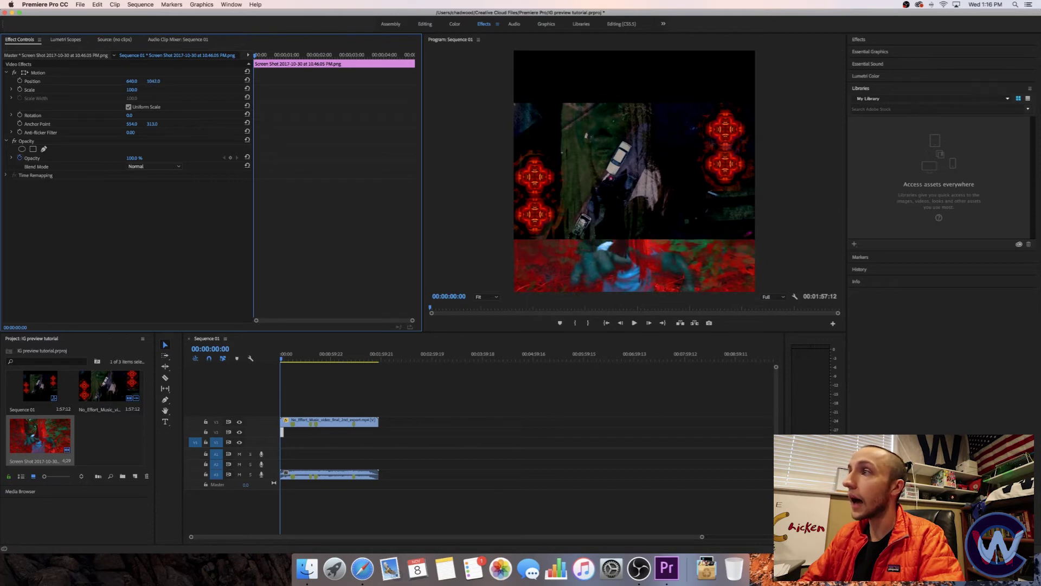
mouse_move(153, 81)
mouse_down()
mouse_move(33, 81)
mouse_move(162, 81)
mouse_up()
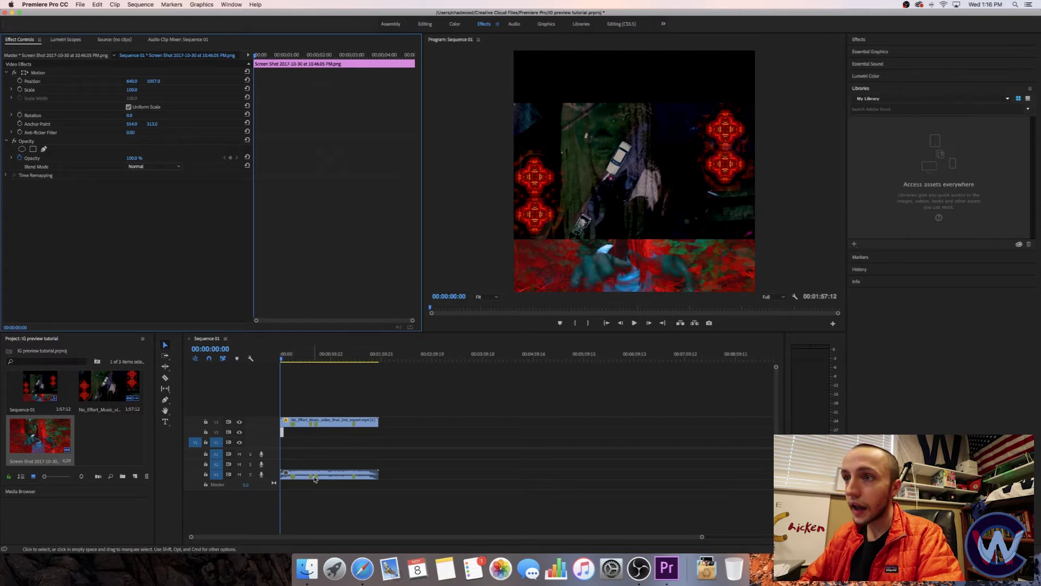
Step: Duplicate the screenshot onto another track and set the copy's Position Y to 42 for the top bar
click(282, 432)
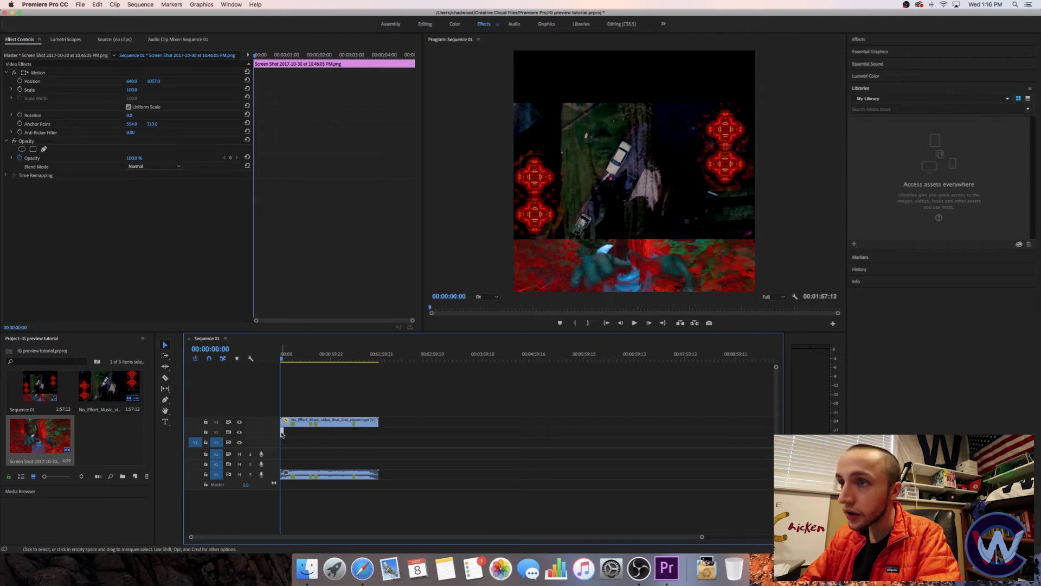
drag(281, 433, 282, 442)
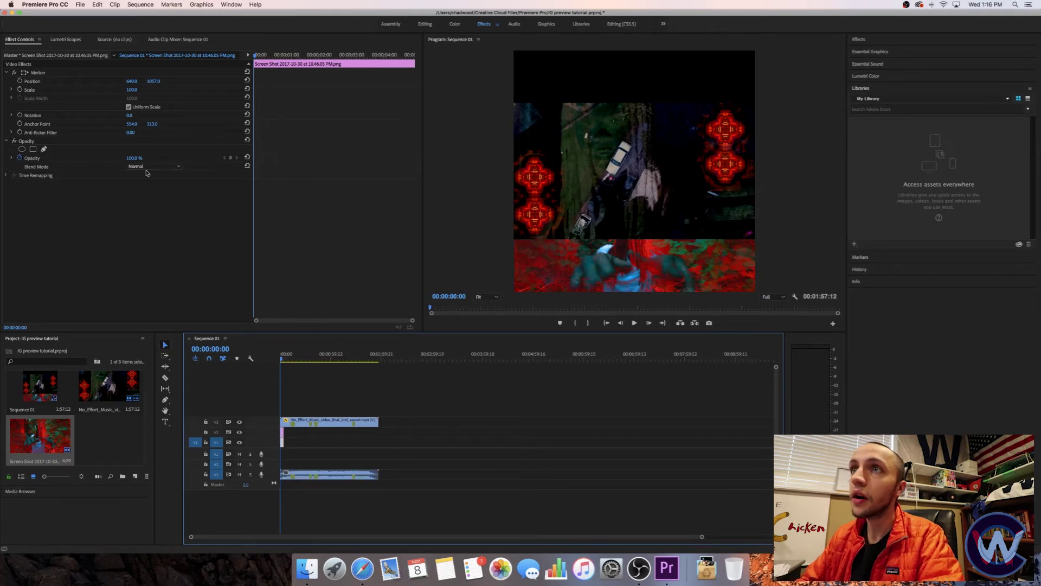
mouse_move(154, 81)
mouse_down()
mouse_move(179, 81)
mouse_move(131, 81)
mouse_move(155, 81)
mouse_up()
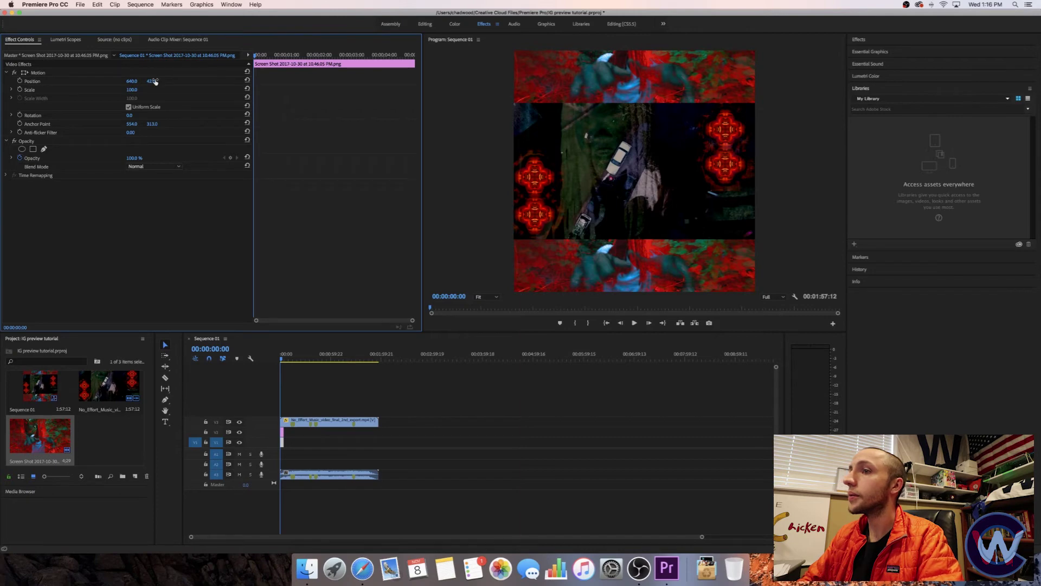
click(313, 439)
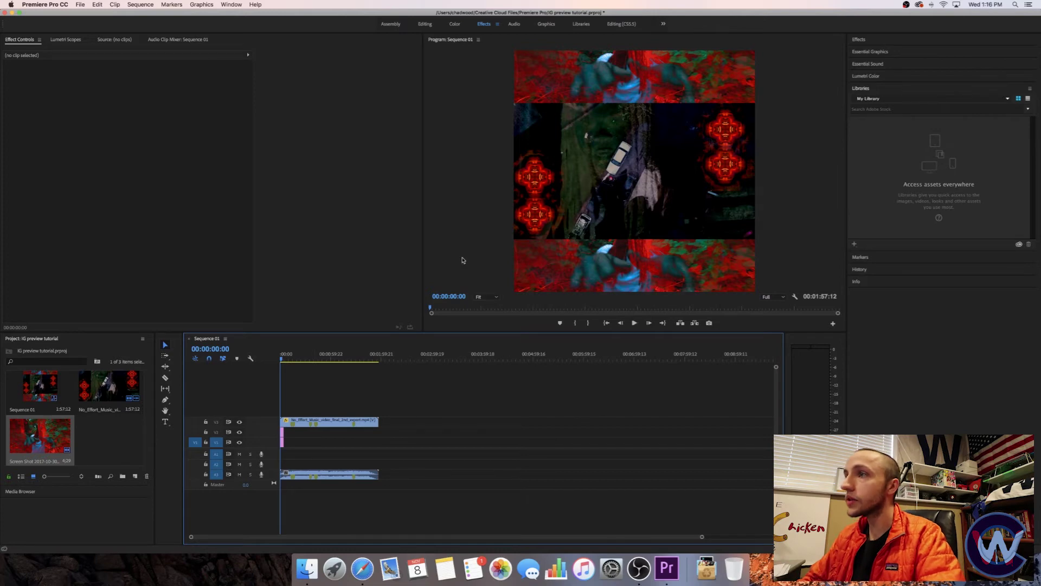
Step: Add a 'Young Dubz' text title in the top bar's upper-left corner
click(166, 423)
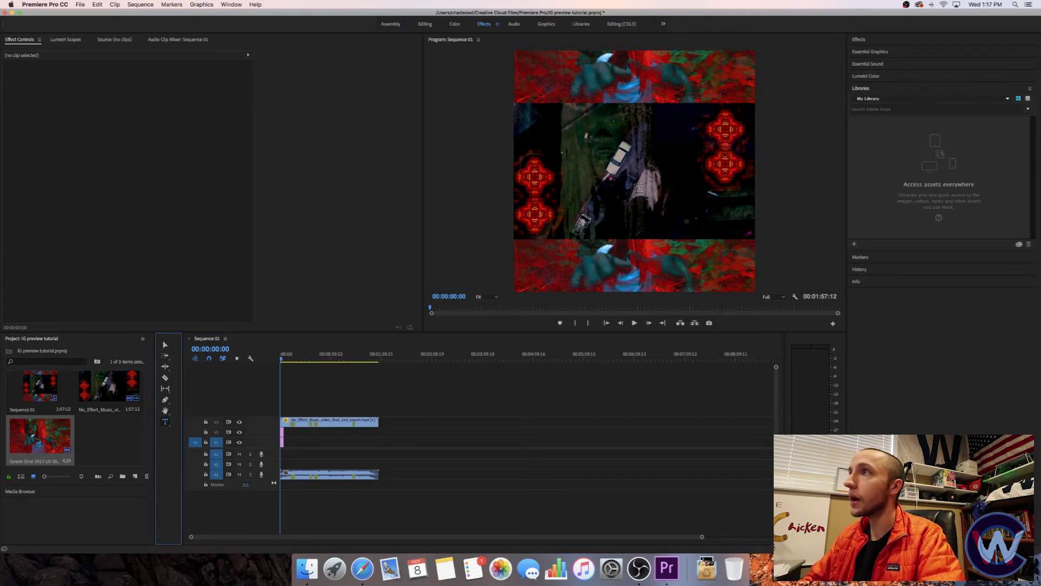
drag(522, 60, 680, 101)
text(Y)
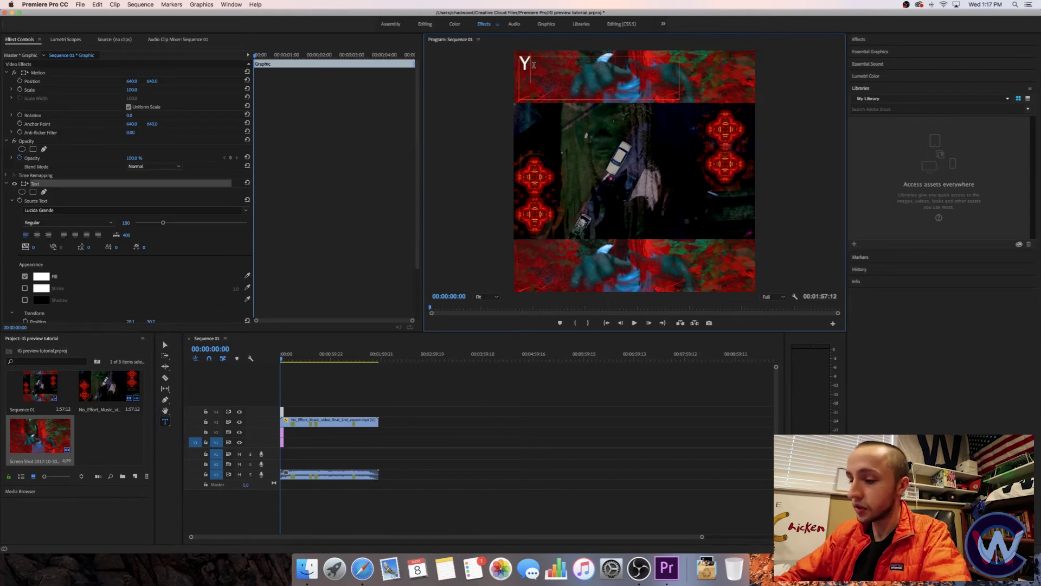
text(oung Dubz)
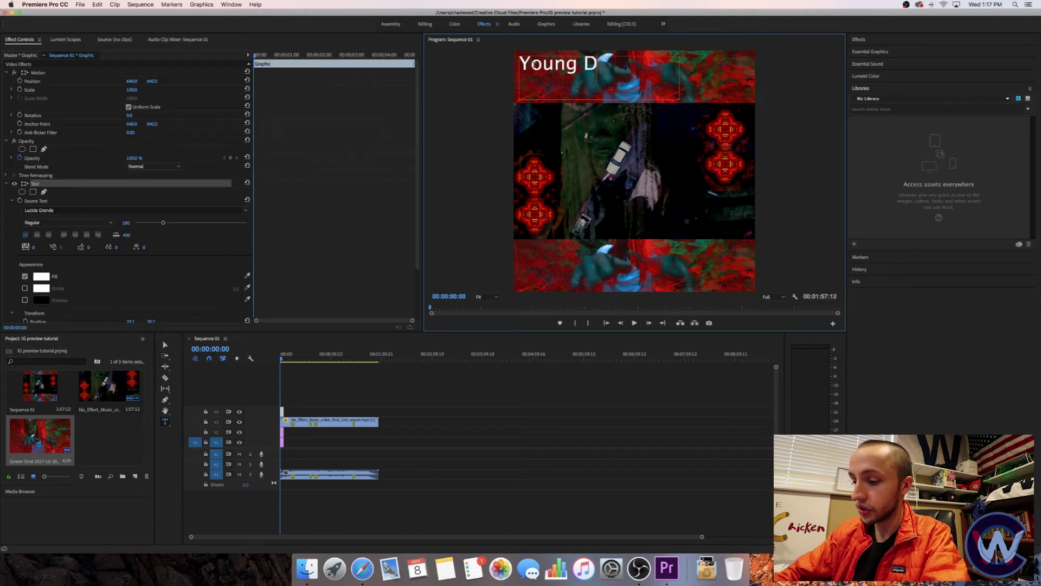
click(588, 266)
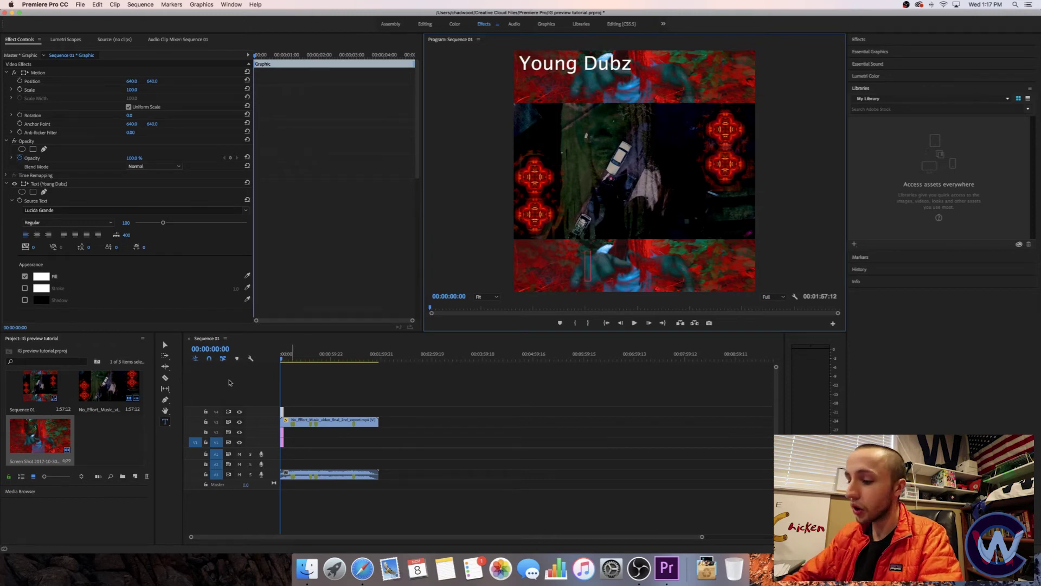
key(super+i)
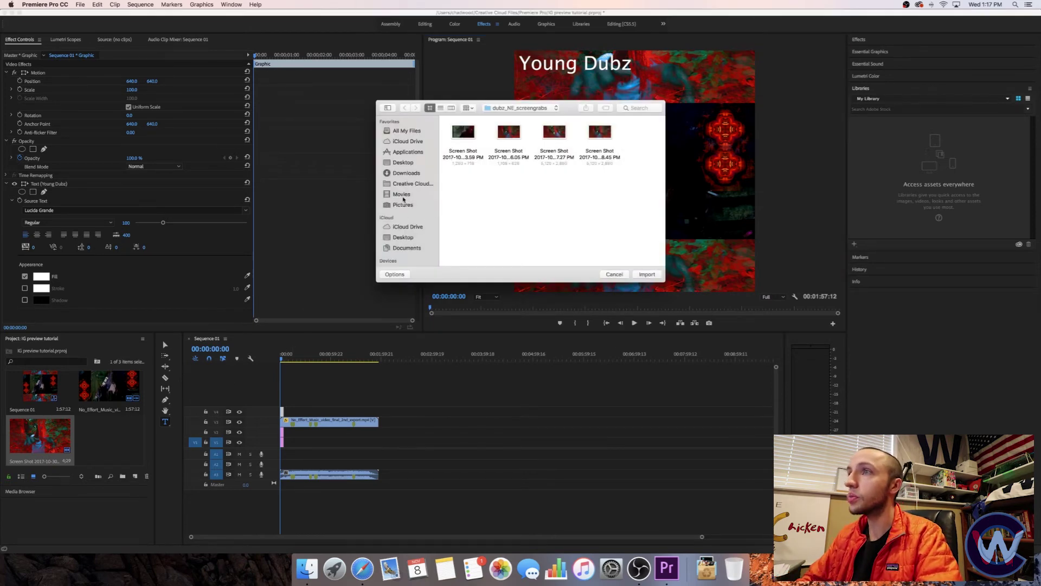
Step: Import the Youtube Logo.png file into the project
click(401, 194)
click(630, 108)
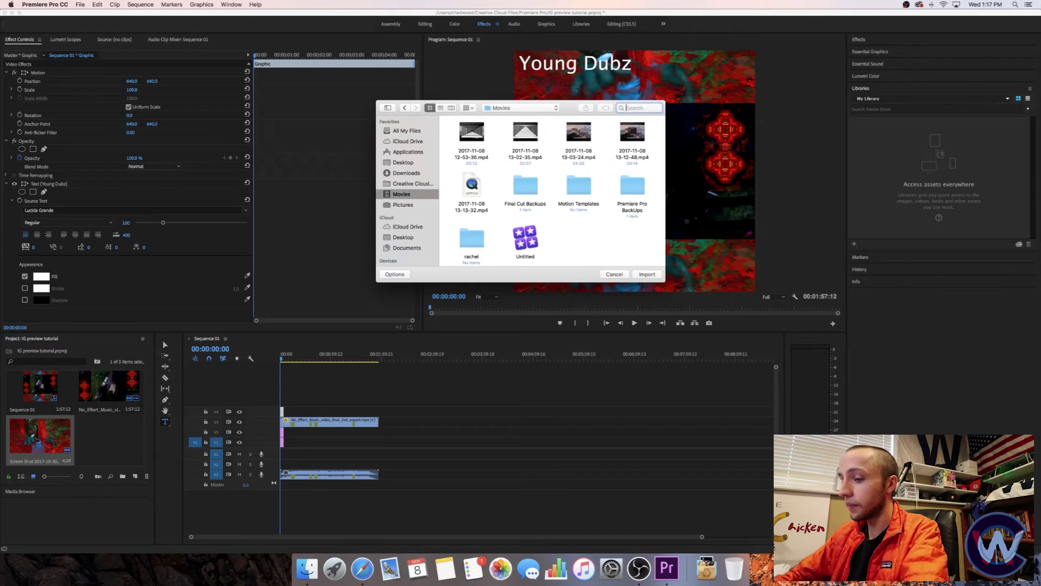
text(uouyub)
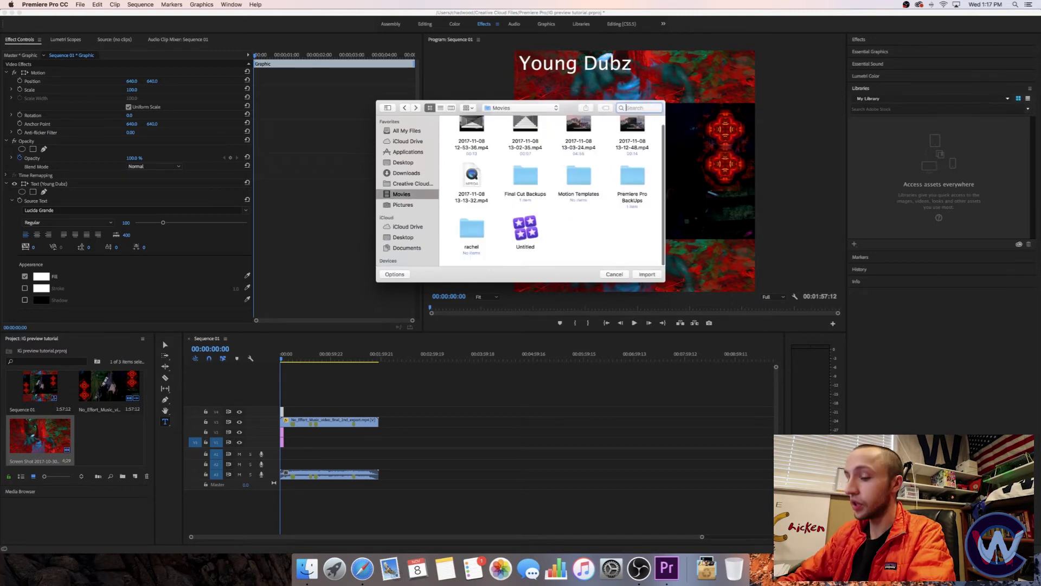
key(BackSpace)
key(BackSpace)
text(youtube)
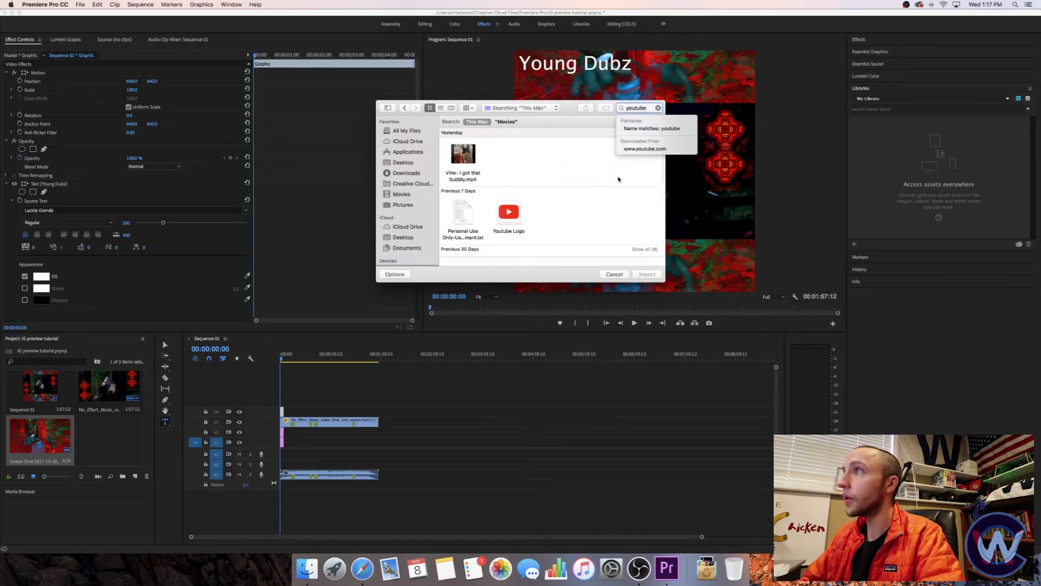
click(509, 212)
click(644, 277)
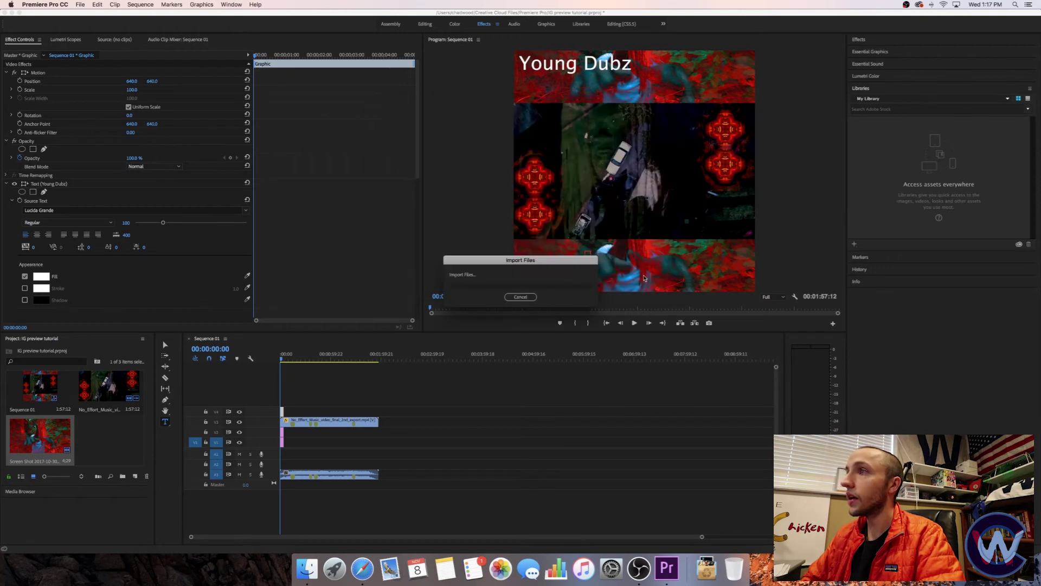
Step: Place the logo on V5 at scale 23 and Position Y 1034, then start a new text layer
drag(25, 448, 281, 401)
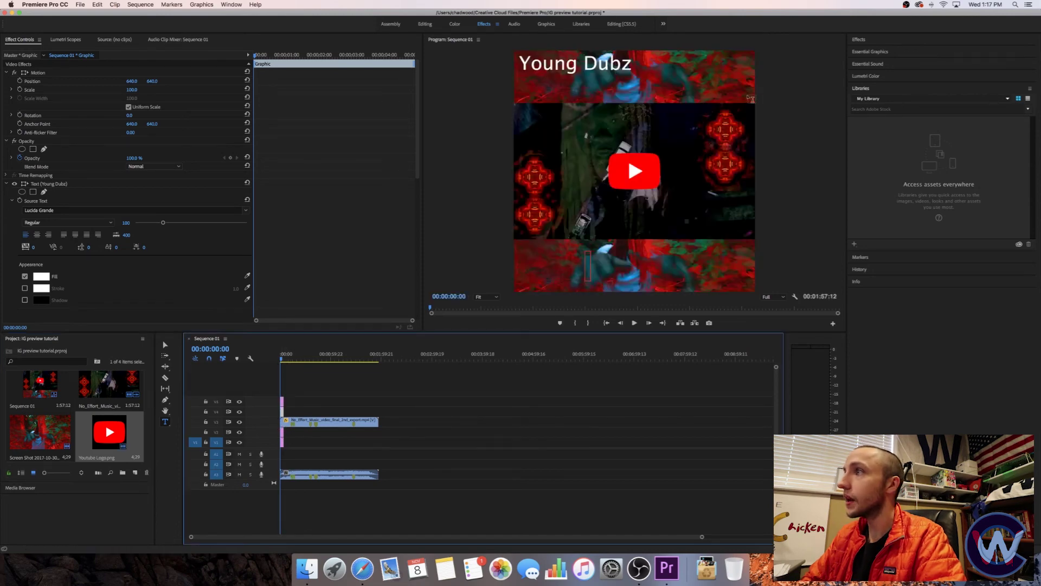
click(281, 403)
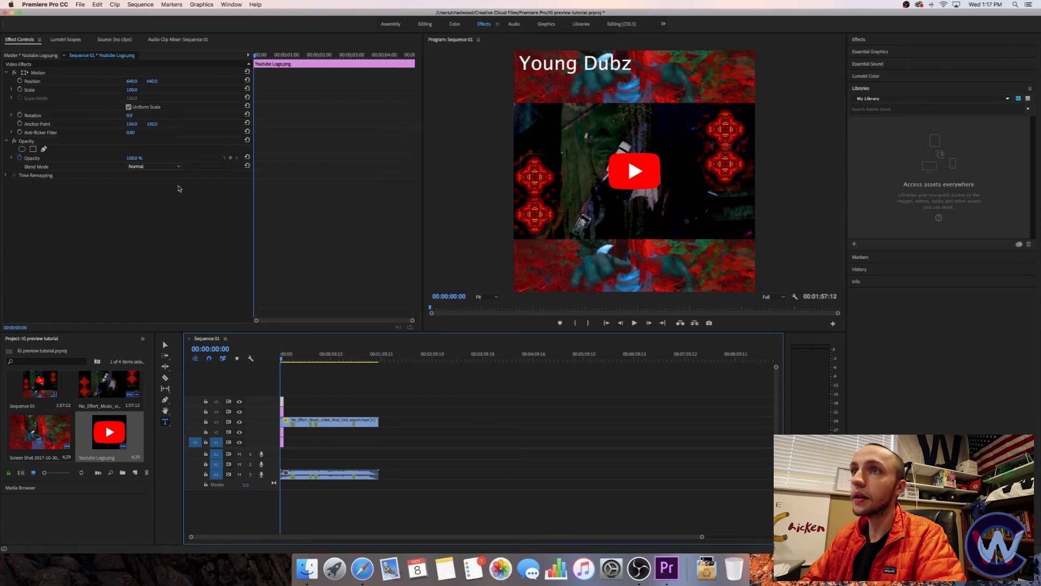
drag(131, 89, 90, 89)
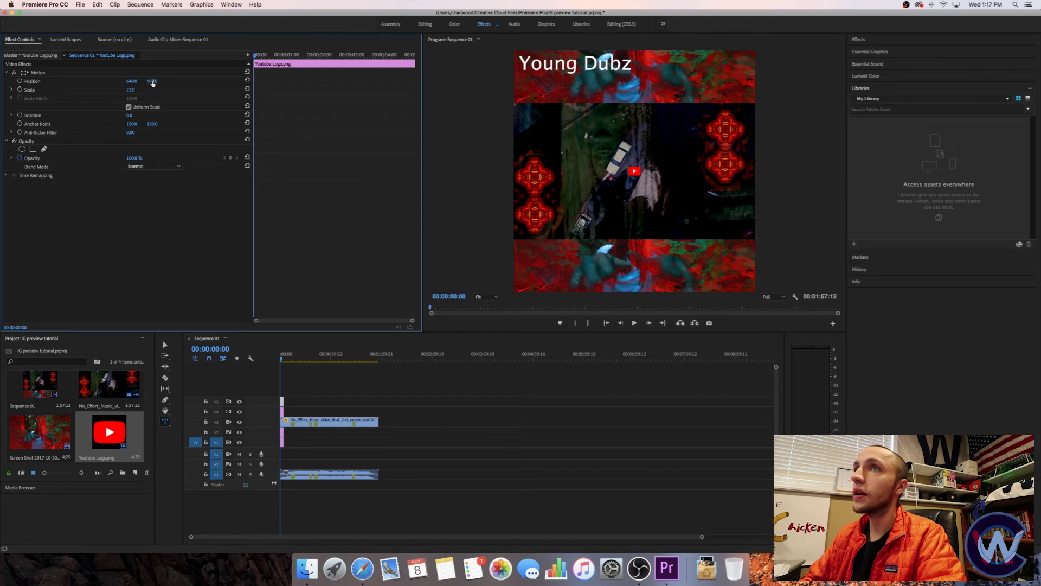
drag(152, 81, 63, 82)
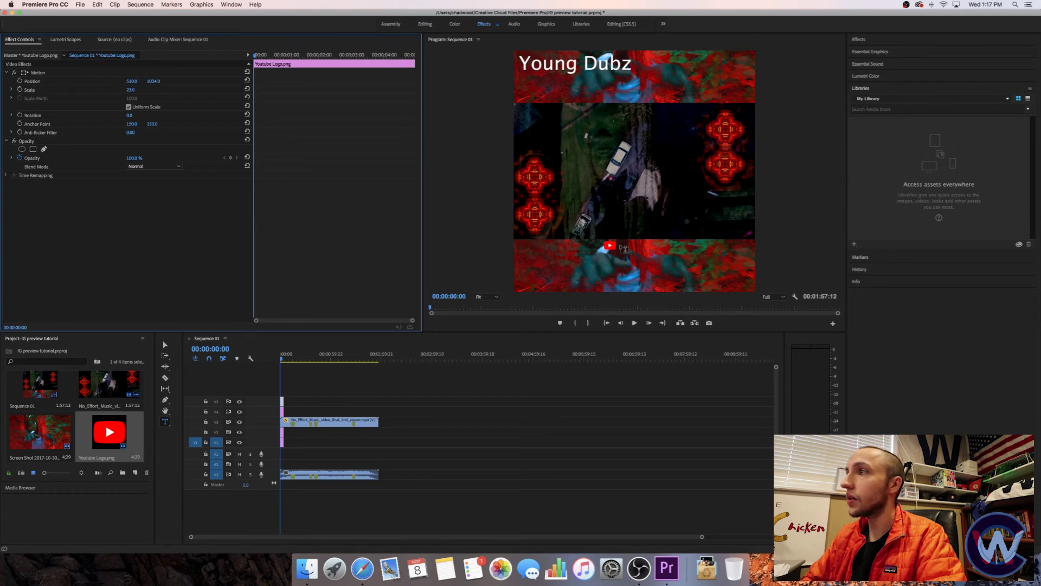
click(619, 243)
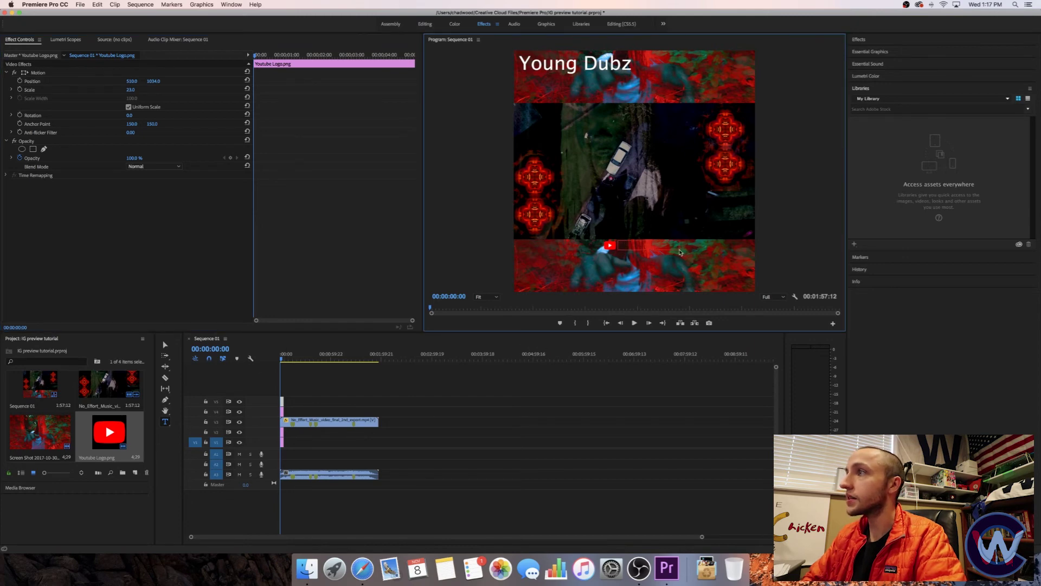
click(641, 244)
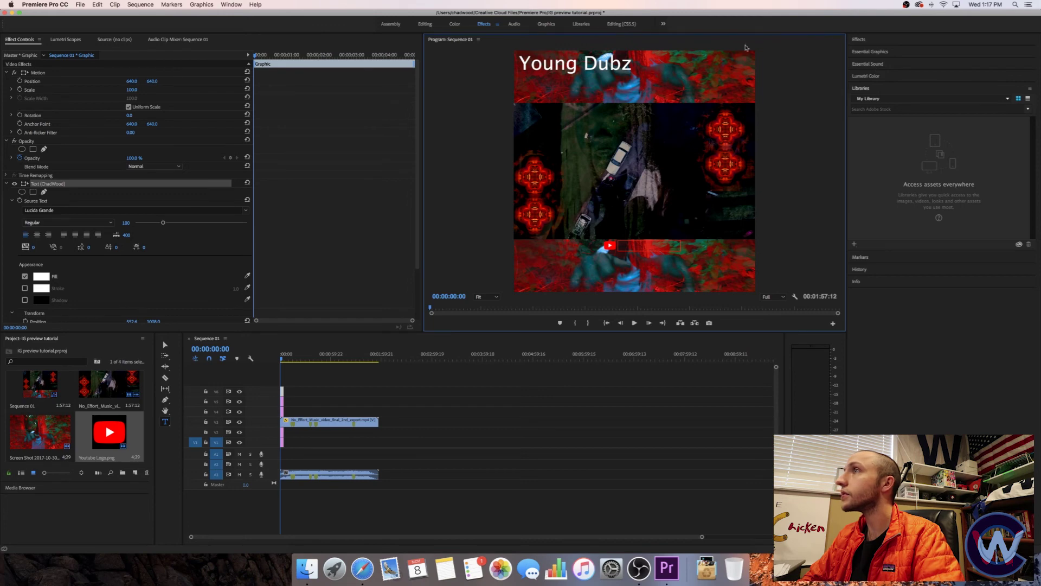
Step: In the Graphics workspace, set the channel-name text's font size to 46
click(548, 25)
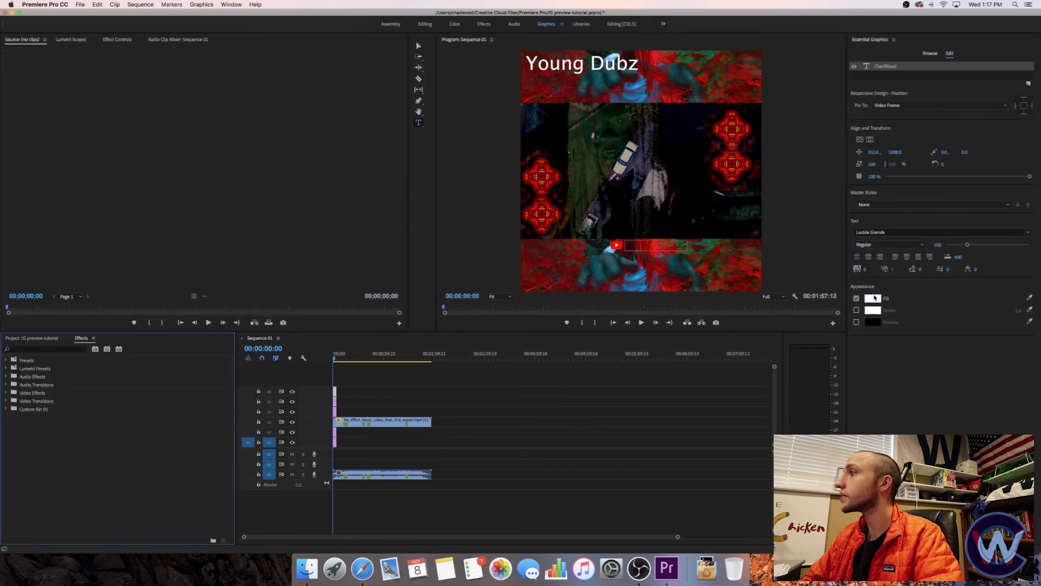
drag(970, 245, 956, 245)
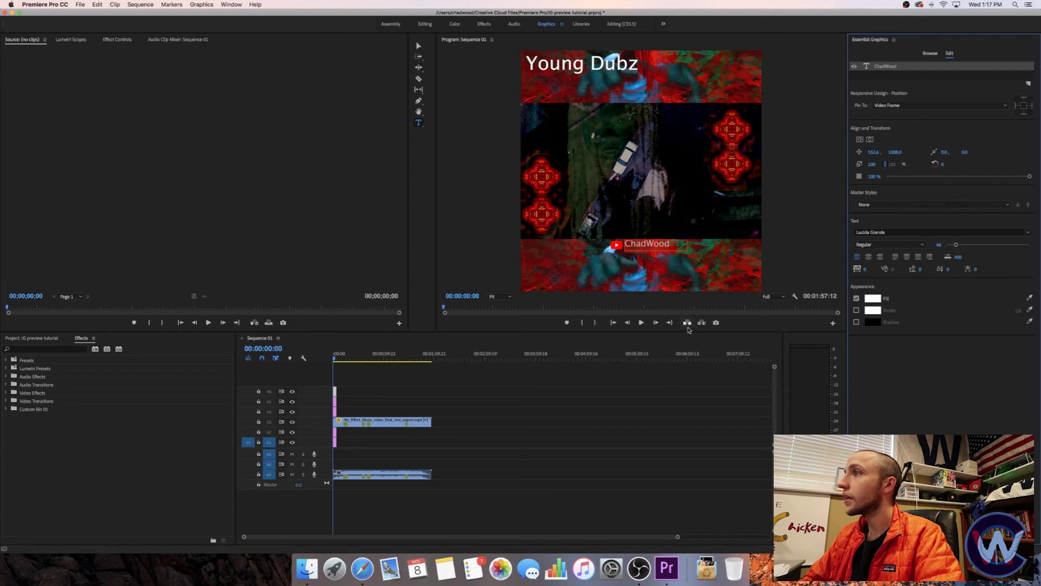
click(699, 252)
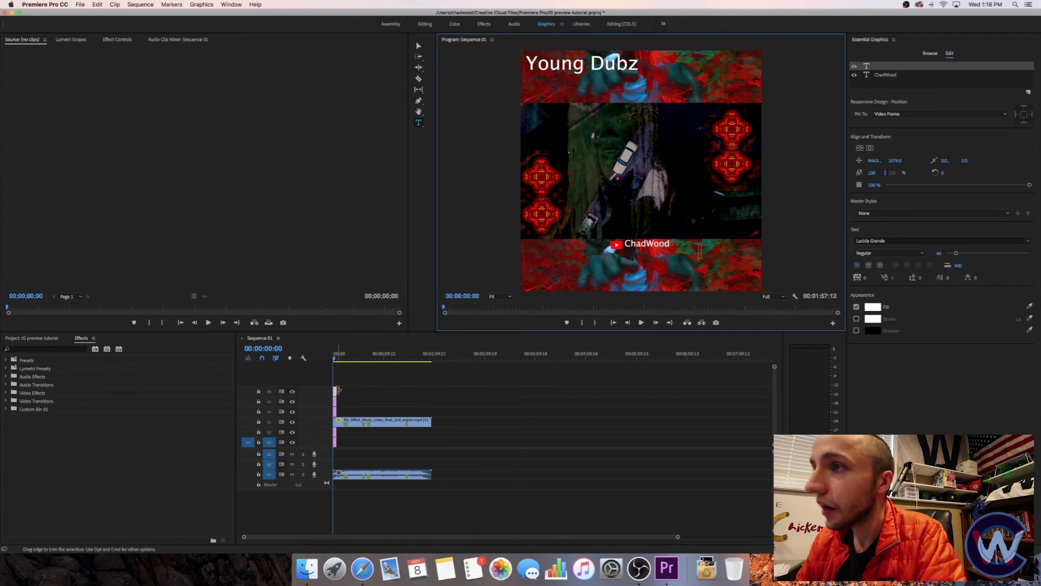
Step: Extend the V6 text graphic and V5 YouTube logo clips to the sequence end
click(335, 394)
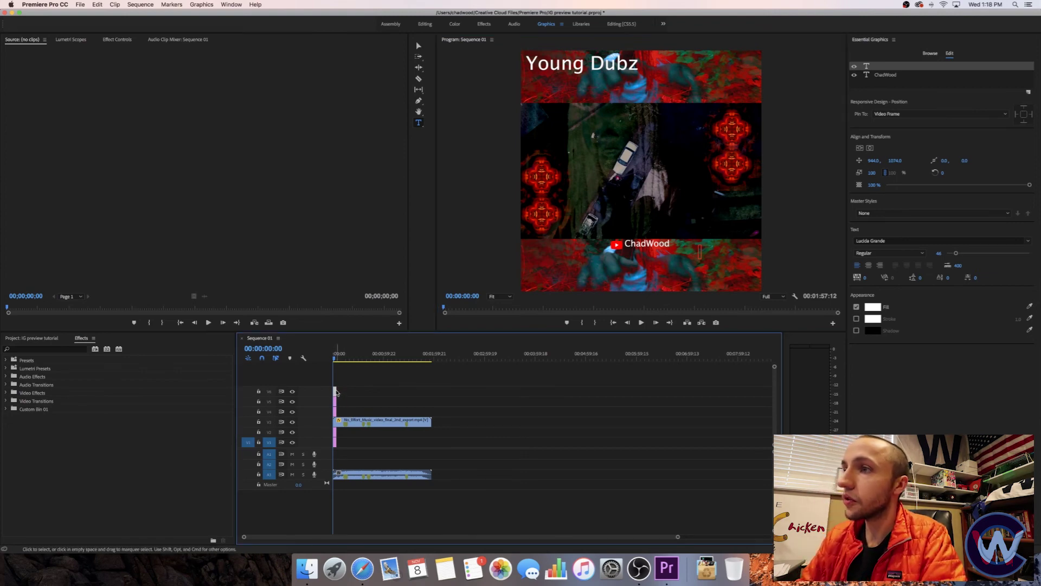
drag(335, 393, 729, 383)
key(backslash)
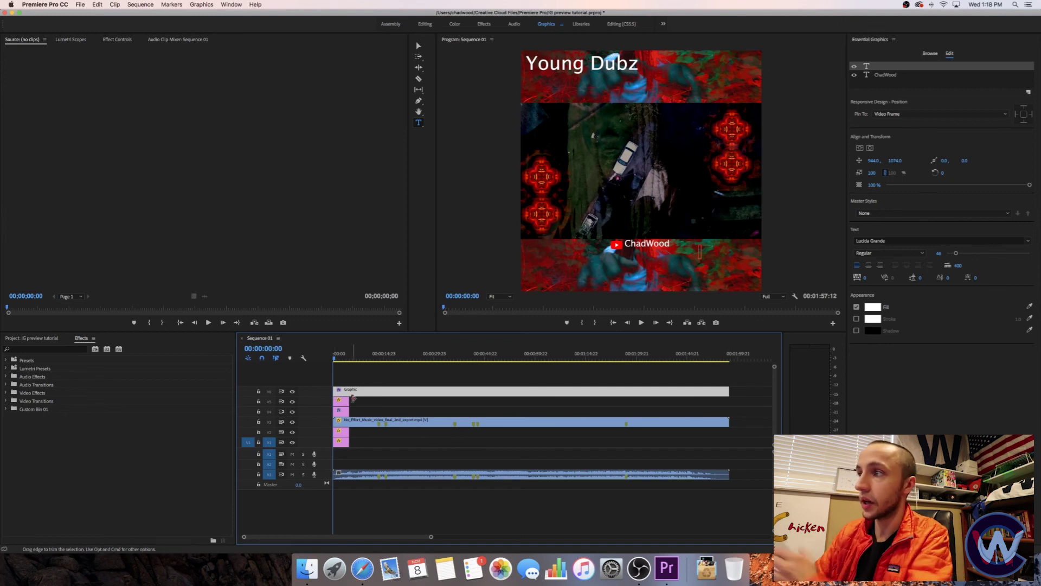
drag(353, 399, 727, 405)
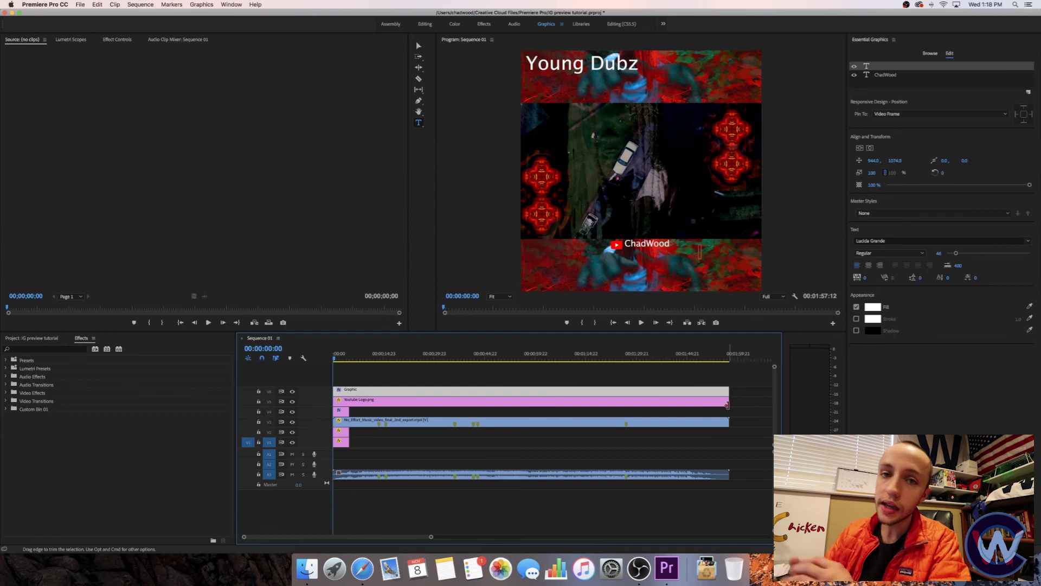